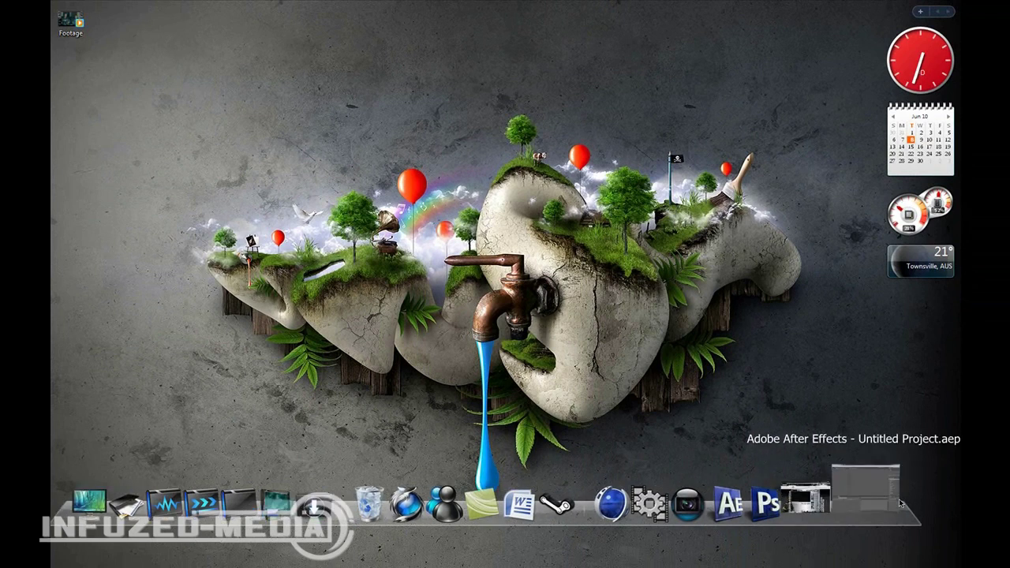
Switch to After Effects, import the Footage clip from the desktop, and create a composition from it
click(899, 503)
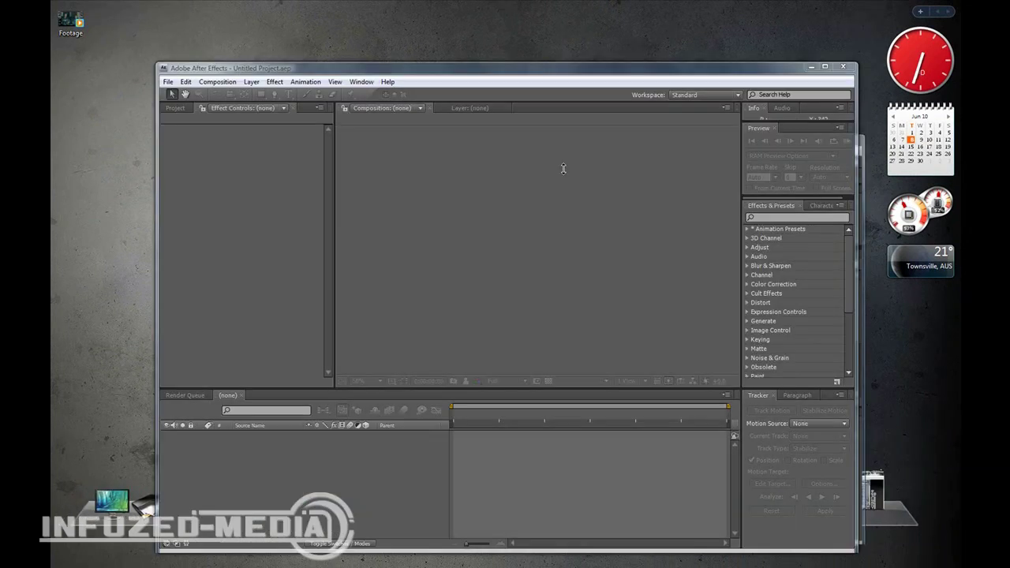
drag(350, 72, 333, 28)
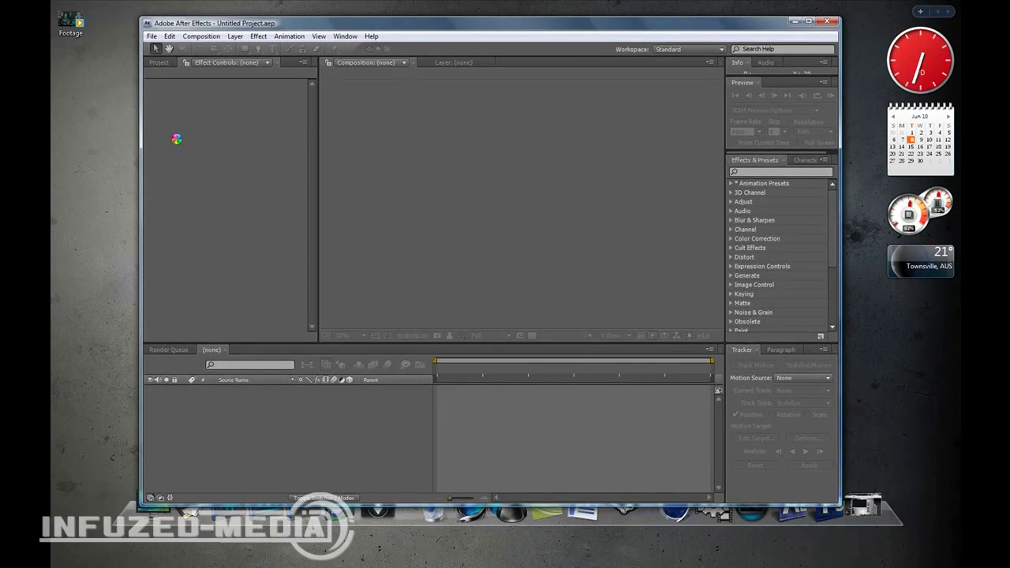
drag(71, 22, 196, 101)
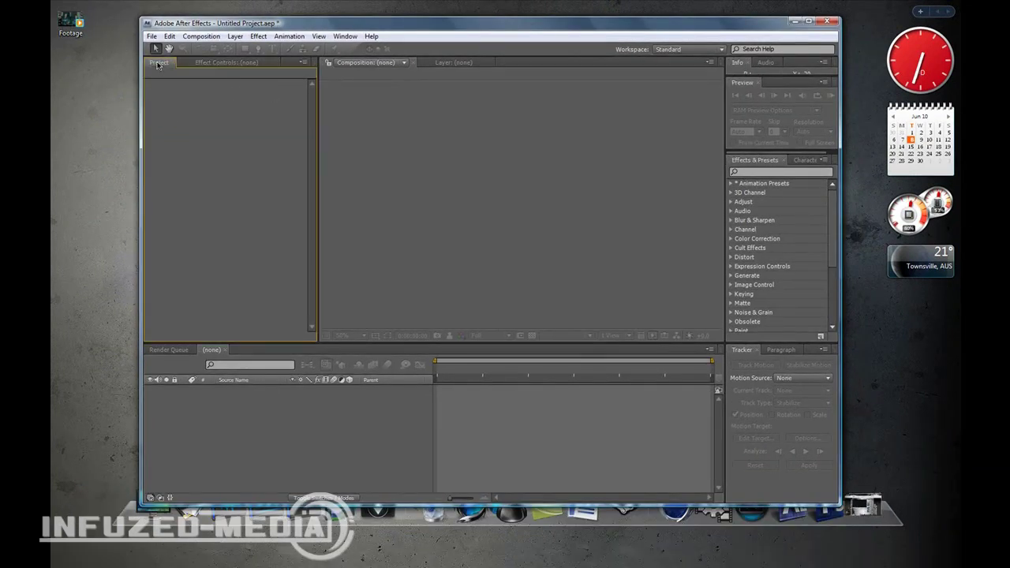
drag(201, 313, 179, 337)
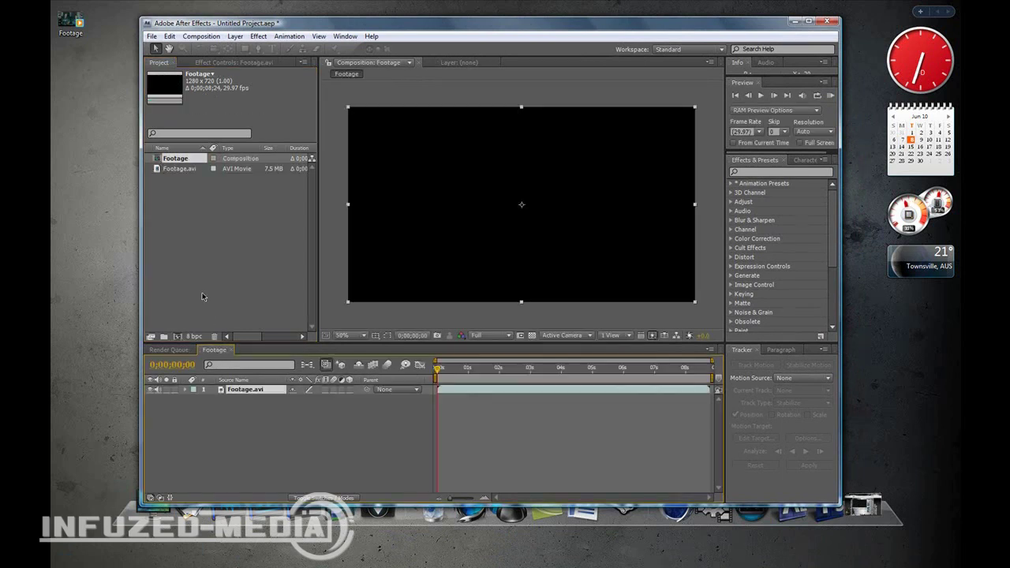
Maximize the program window and scrub through roughly the first second of the footage
double_click(433, 30)
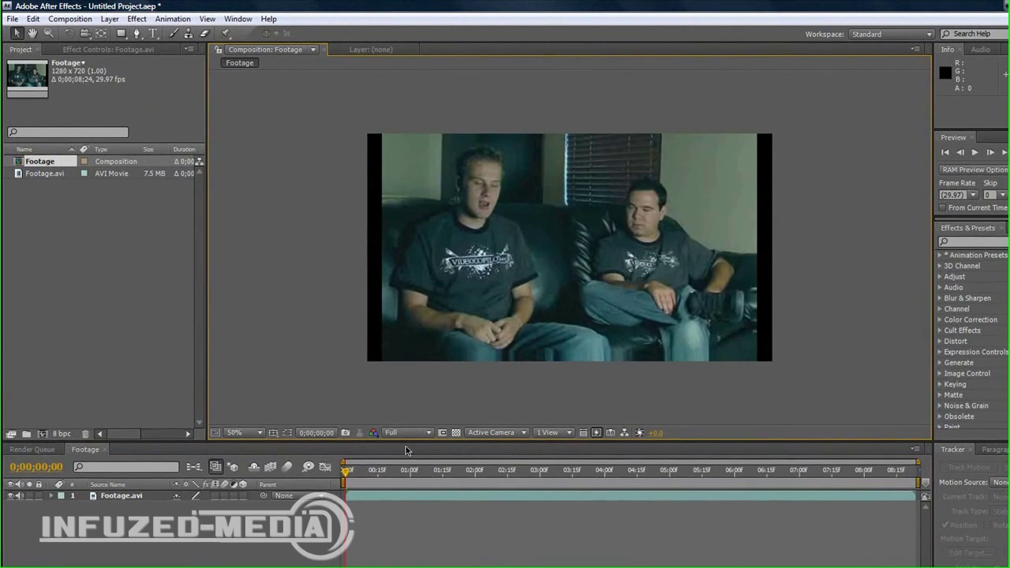
drag(347, 404, 374, 404)
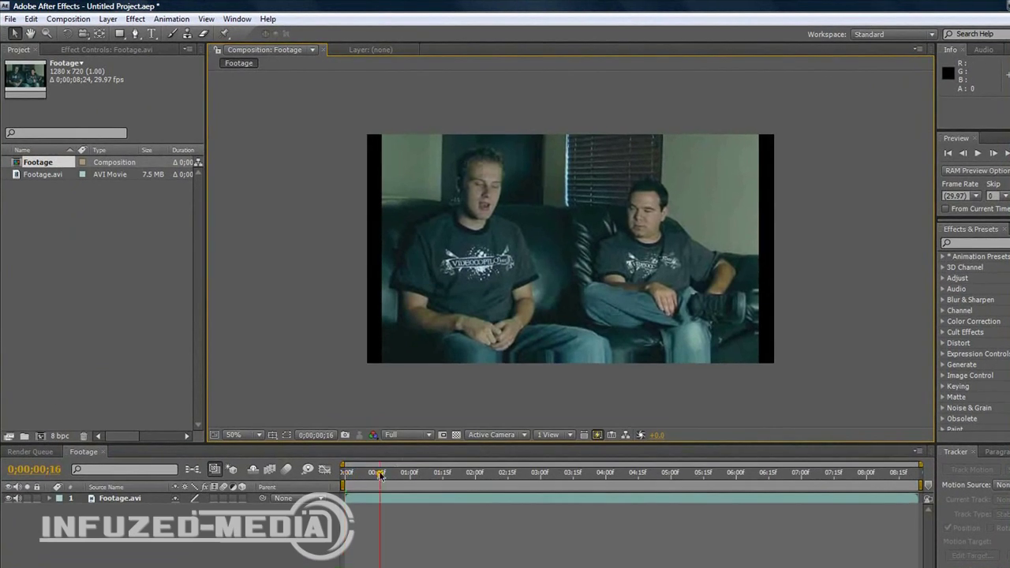
drag(379, 473, 400, 473)
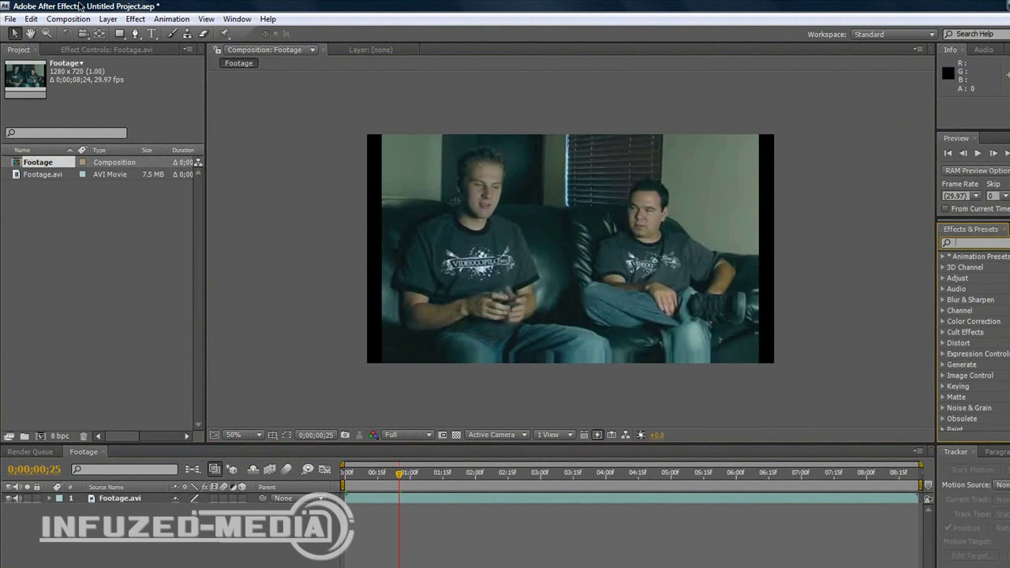
Add a new null object layer to the Footage composition
click(108, 19)
click(446, 91)
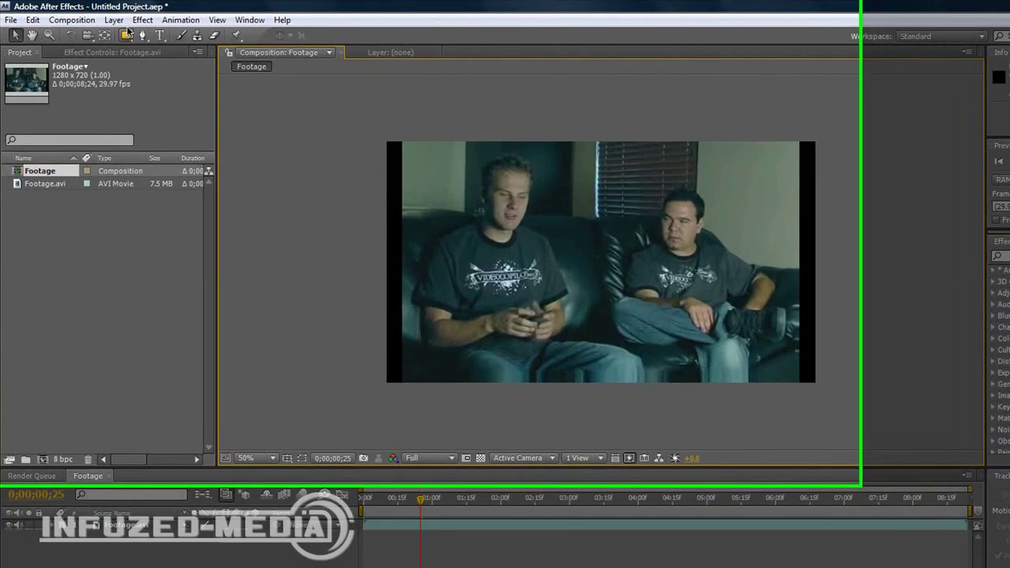
click(108, 18)
mouse_move(125, 34)
click(463, 113)
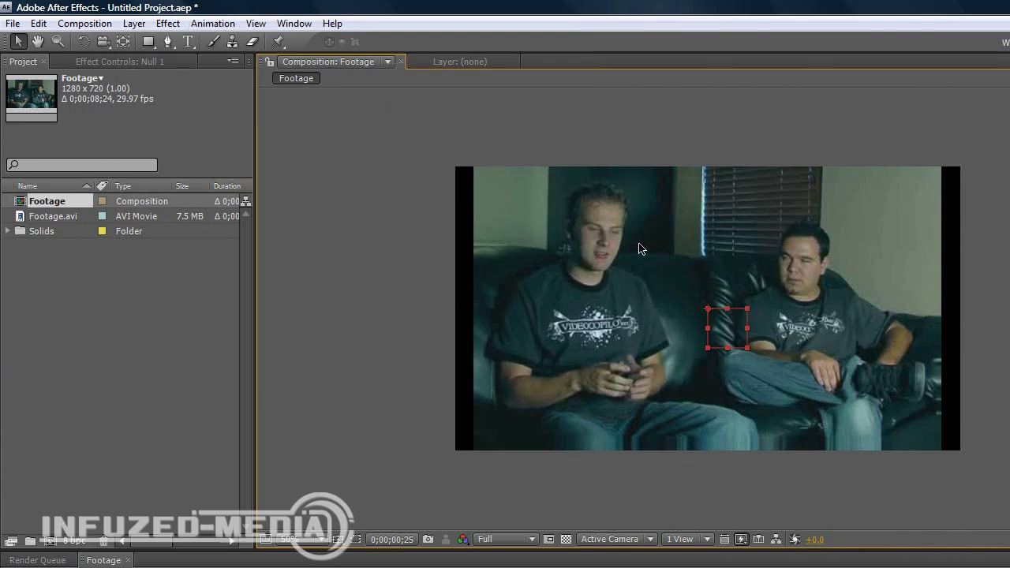
Add a new adjustment layer above the null and turn off its visibility
click(134, 22)
click(417, 6)
click(134, 23)
mouse_move(197, 41)
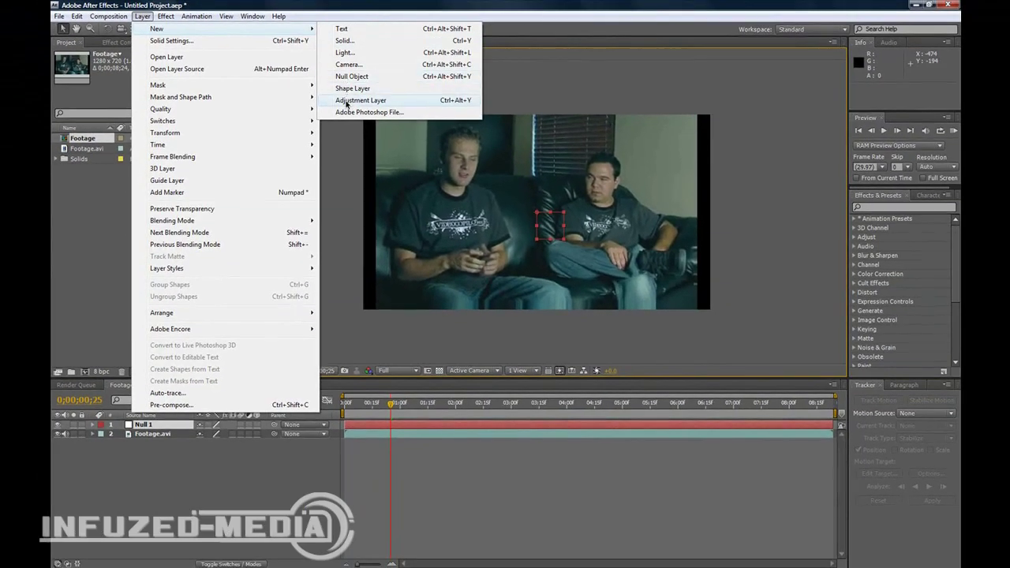
click(361, 100)
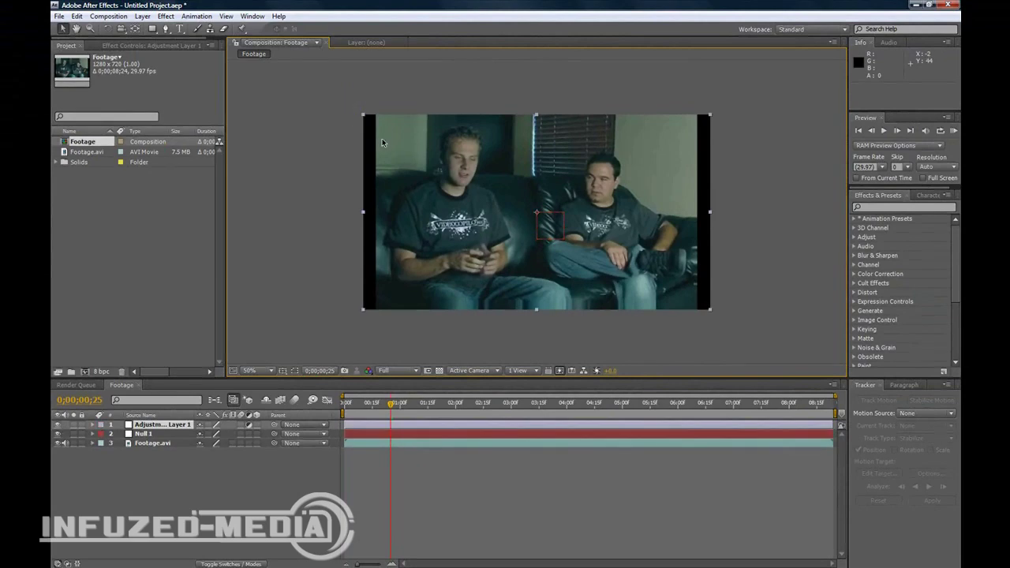
click(59, 425)
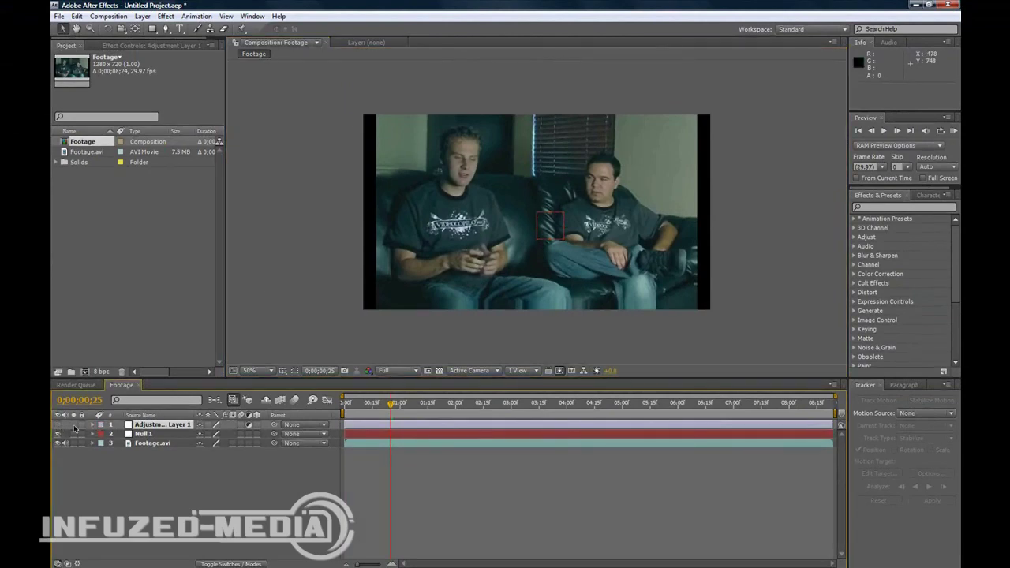
click(277, 241)
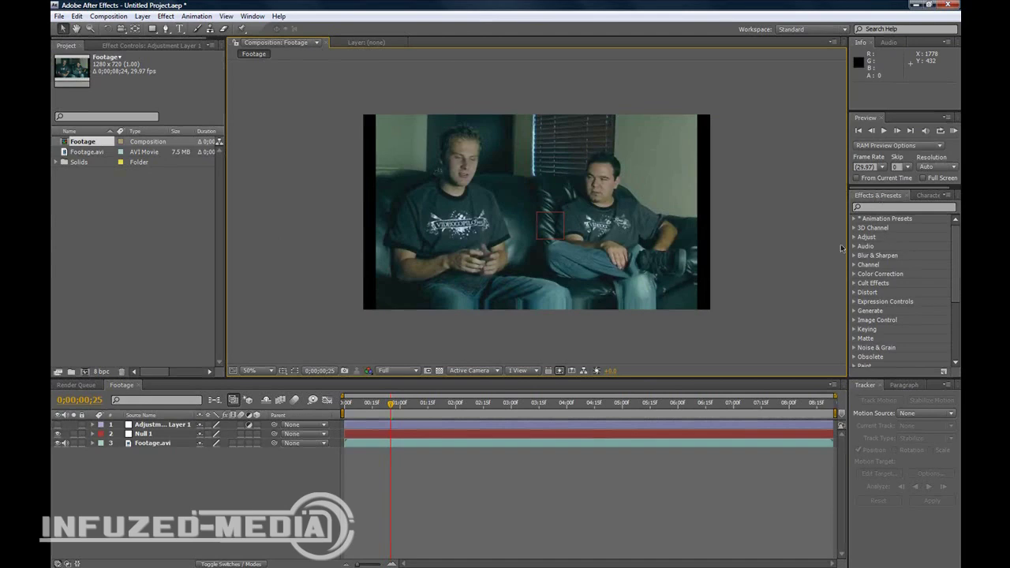
Start a motion track on the Footage.avi layer at its first frame, with rotation tracked as well as position
click(252, 15)
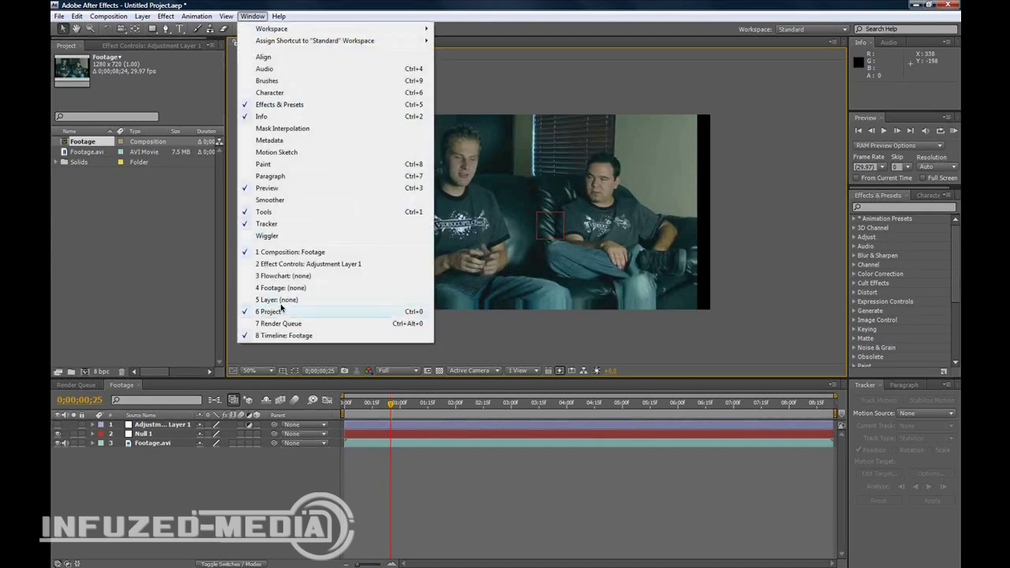
click(268, 224)
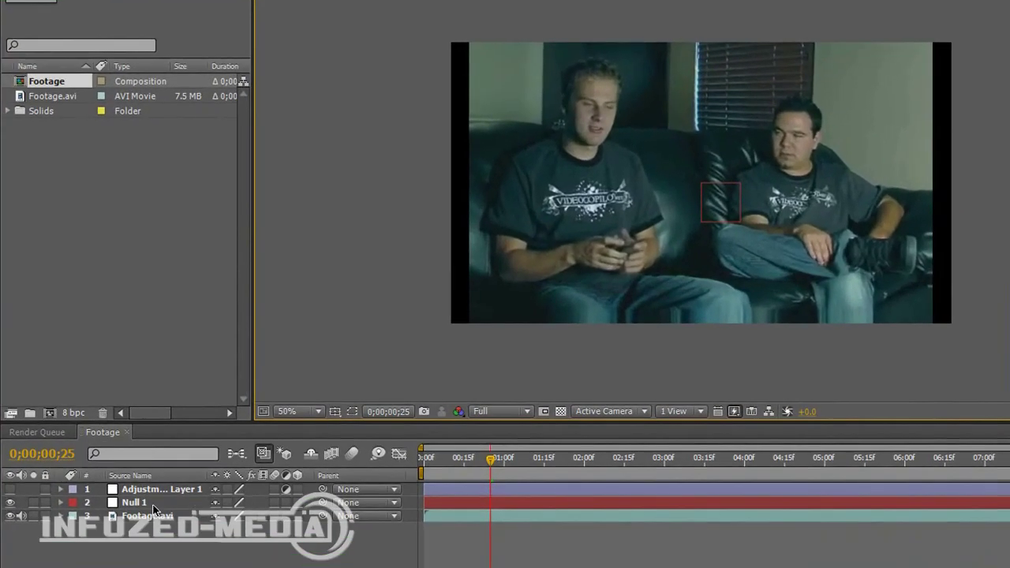
double_click(524, 516)
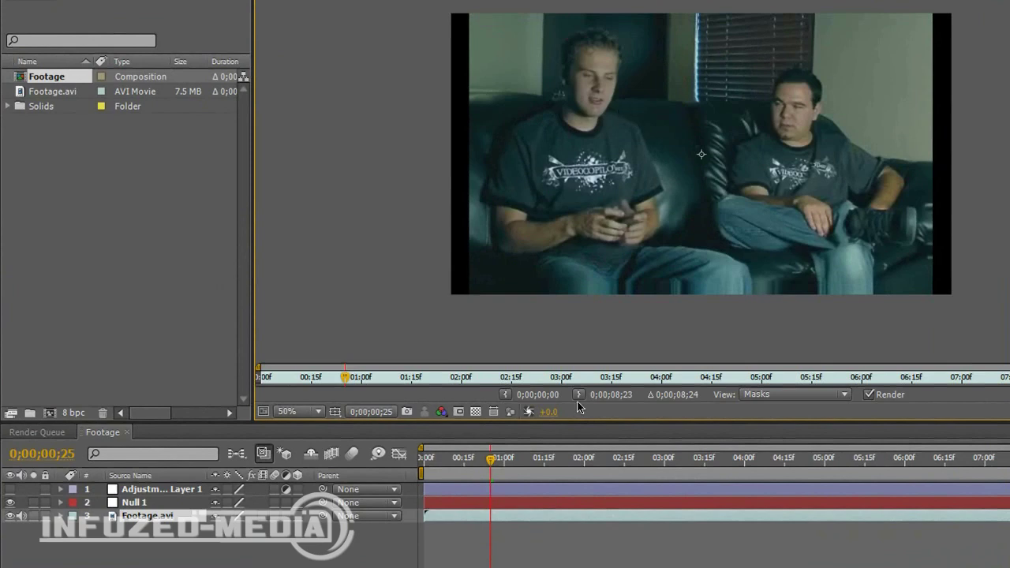
drag(492, 462, 379, 462)
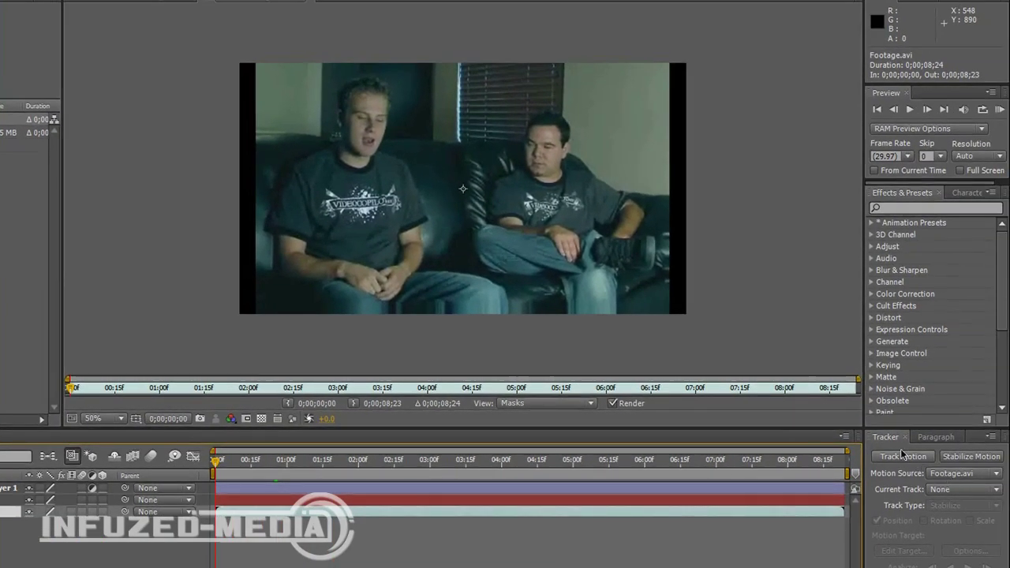
click(901, 455)
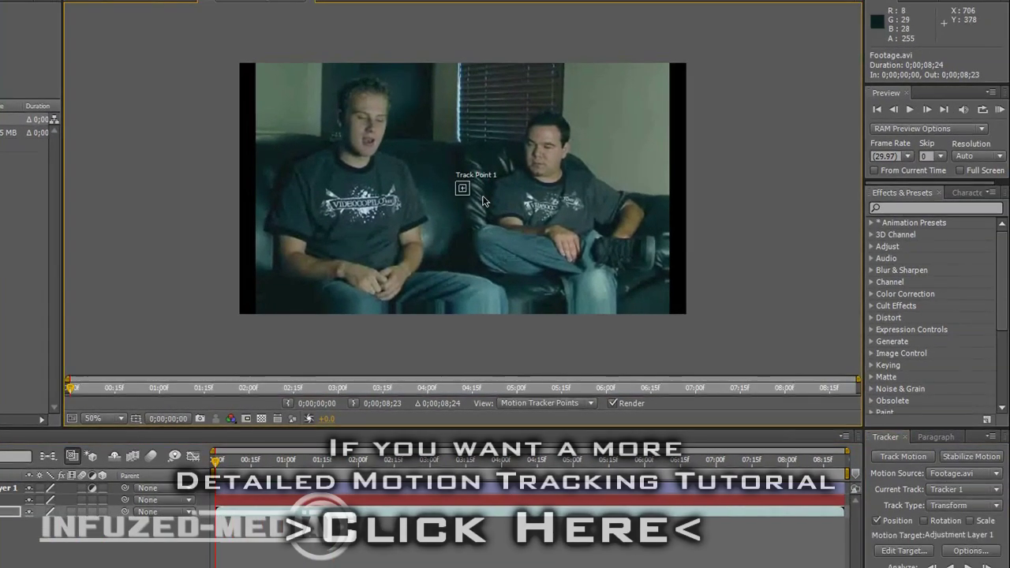
scroll(465, 190, up, 4)
scroll(467, 199, down, 3)
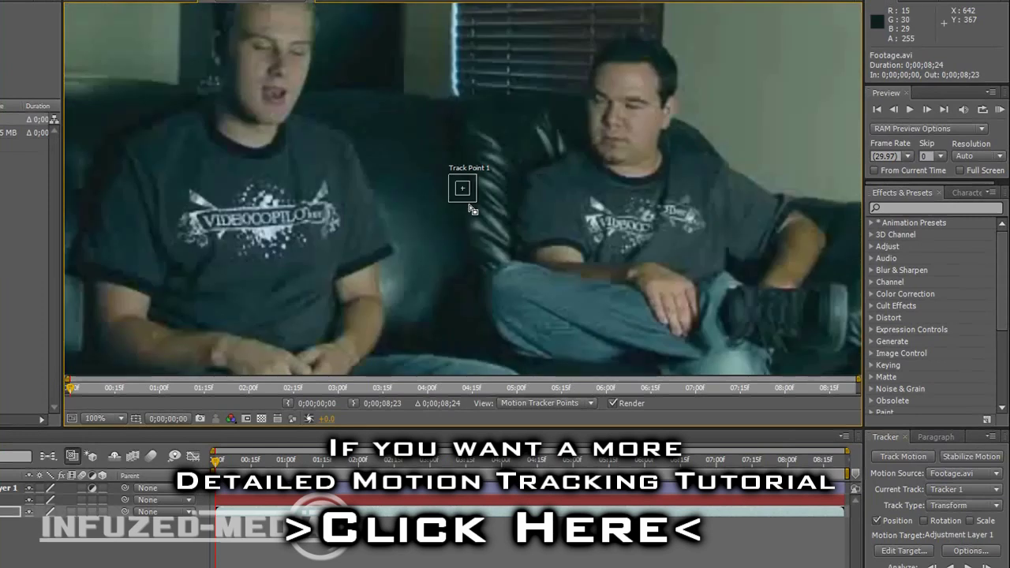
click(924, 521)
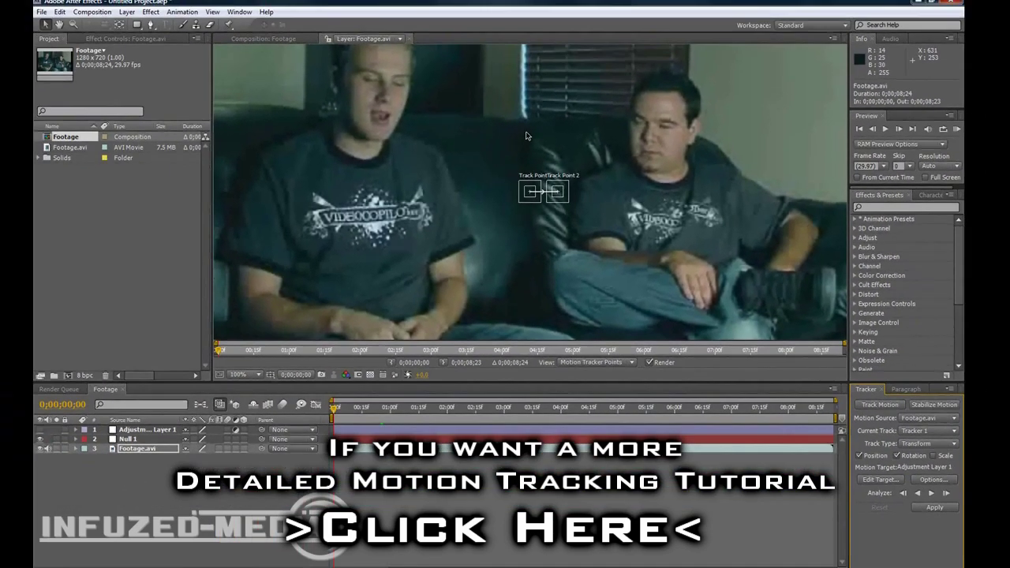
Place Track Point 1 and Track Point 2 on the two eyes of the man on the left
drag(456, 120, 484, 59)
scroll(535, 264, up, 1)
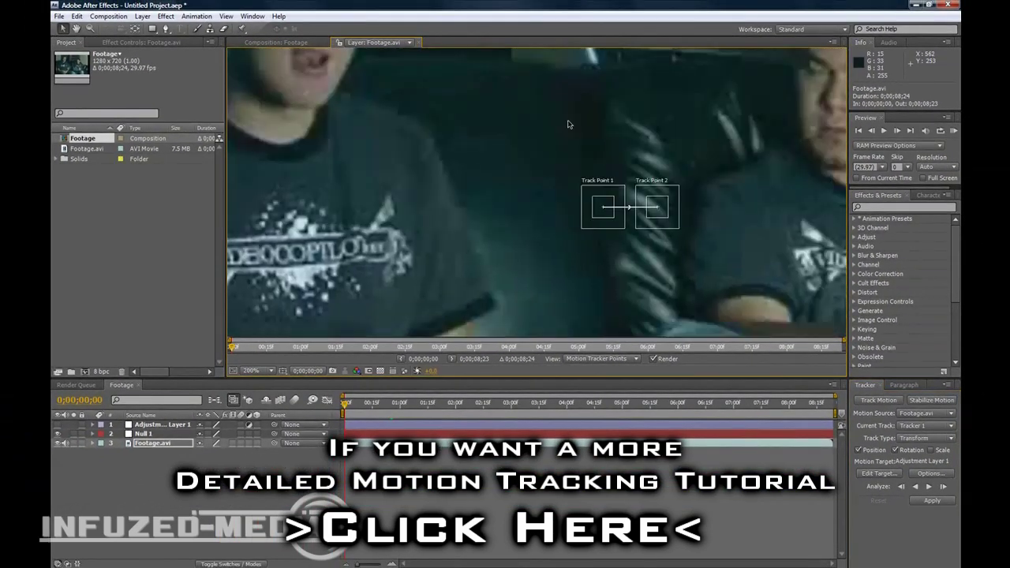
drag(566, 122, 589, 157)
scroll(589, 157, down, 1)
drag(580, 220, 534, 181)
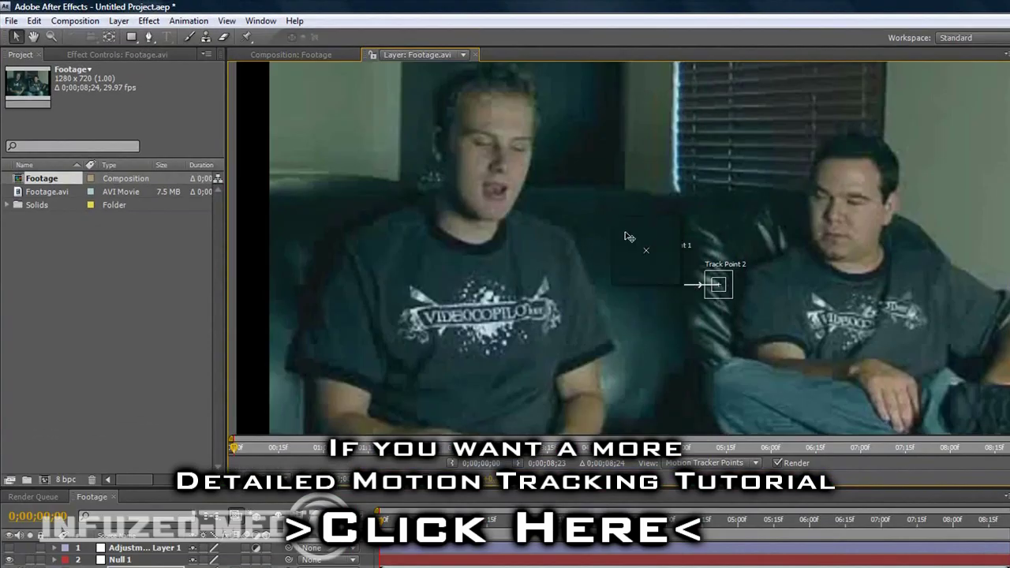
drag(629, 237, 485, 145)
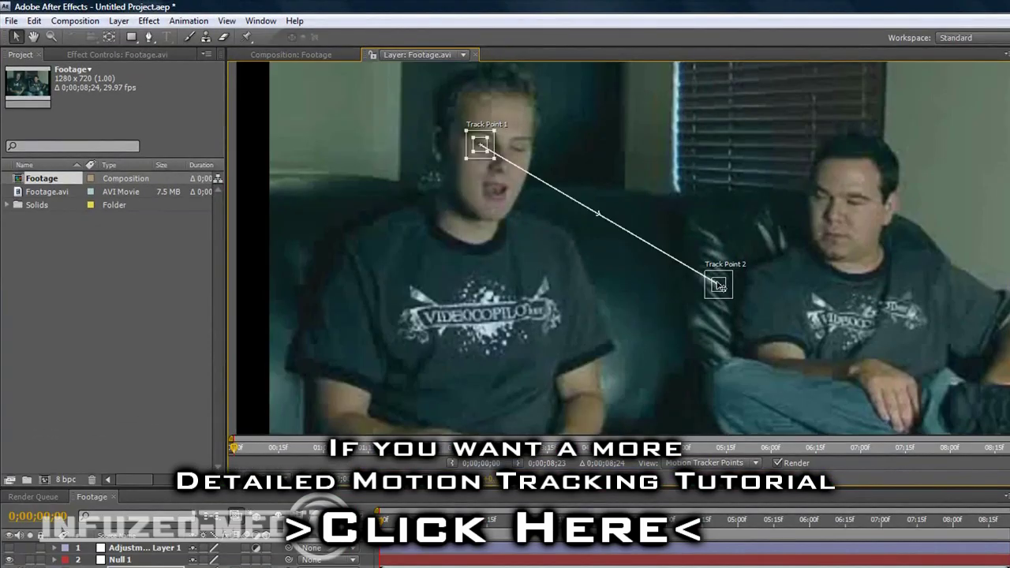
drag(720, 284, 516, 147)
scroll(515, 149, up, 1)
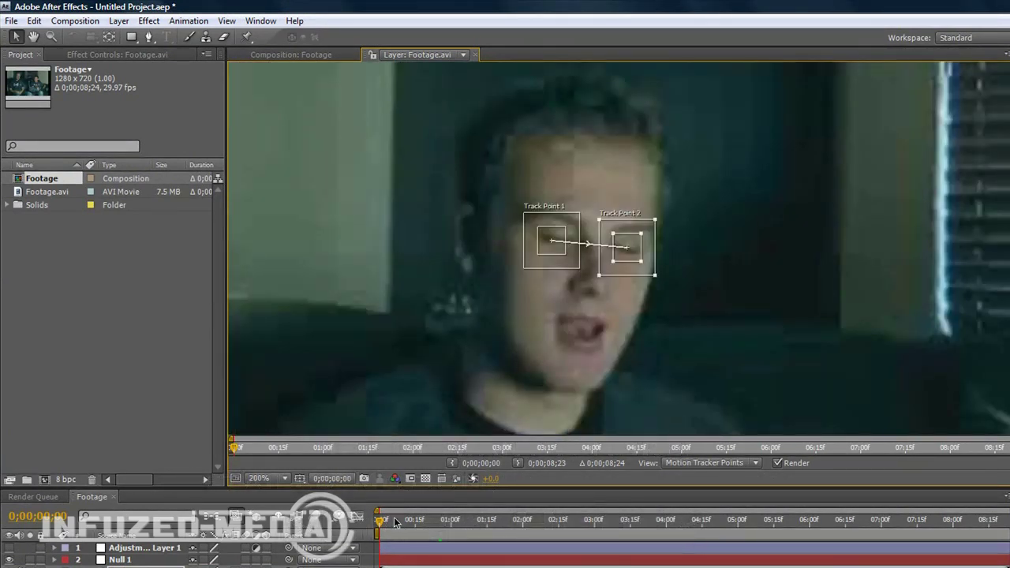
Check the man's head movement near the clip's end against the track points, and return to the first frame
drag(394, 522, 984, 529)
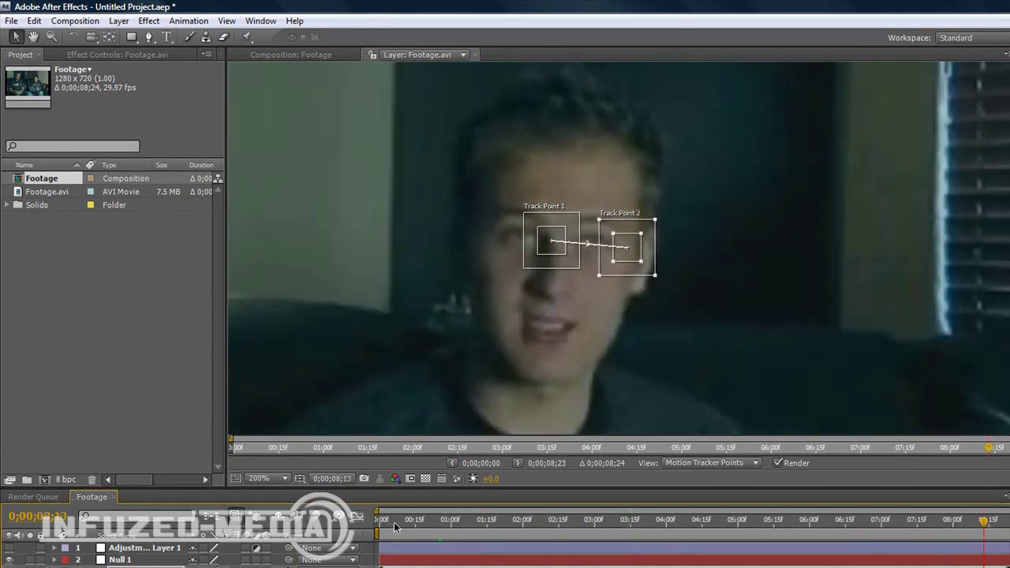
click(381, 526)
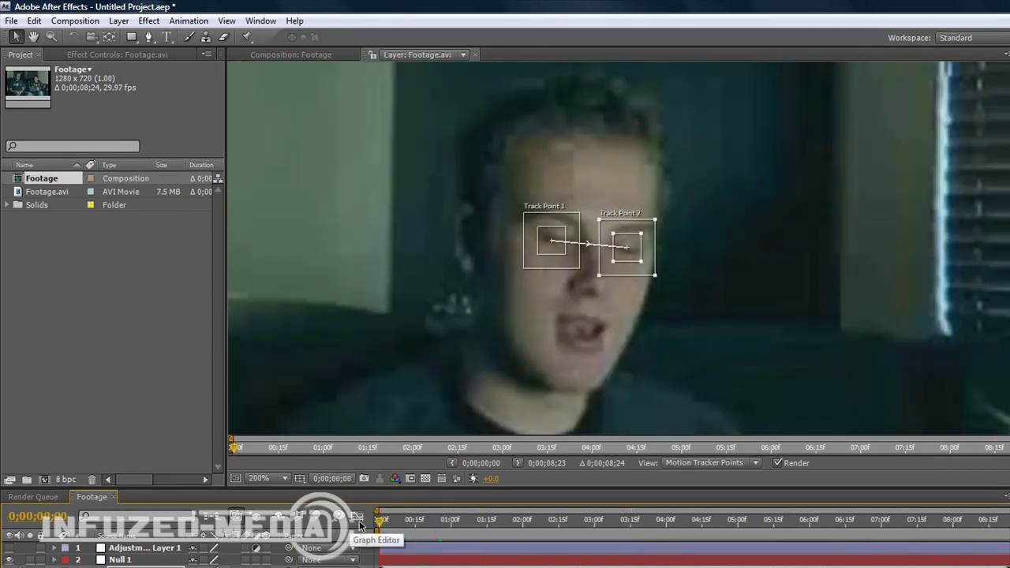
key(comma)
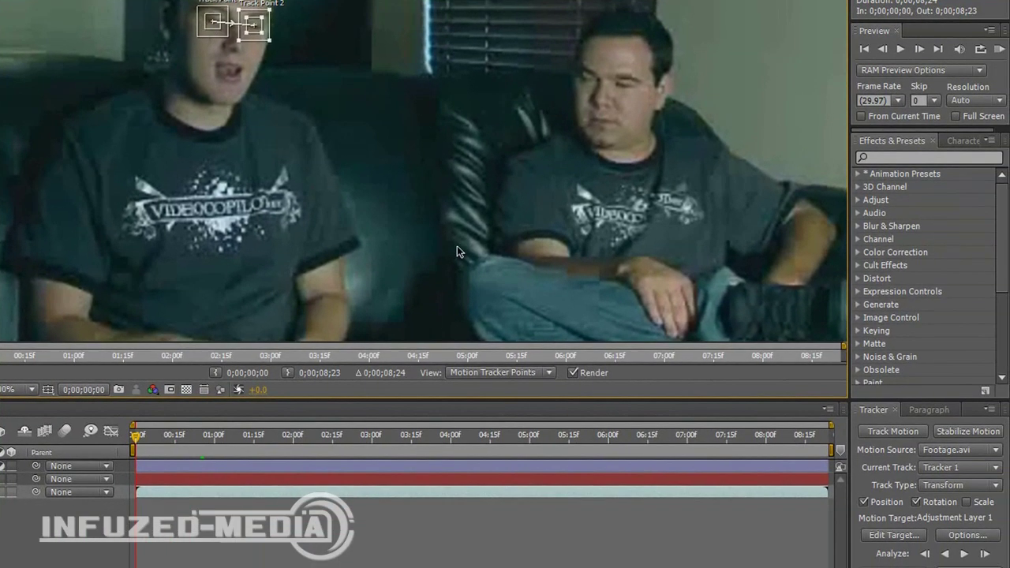
key(comma)
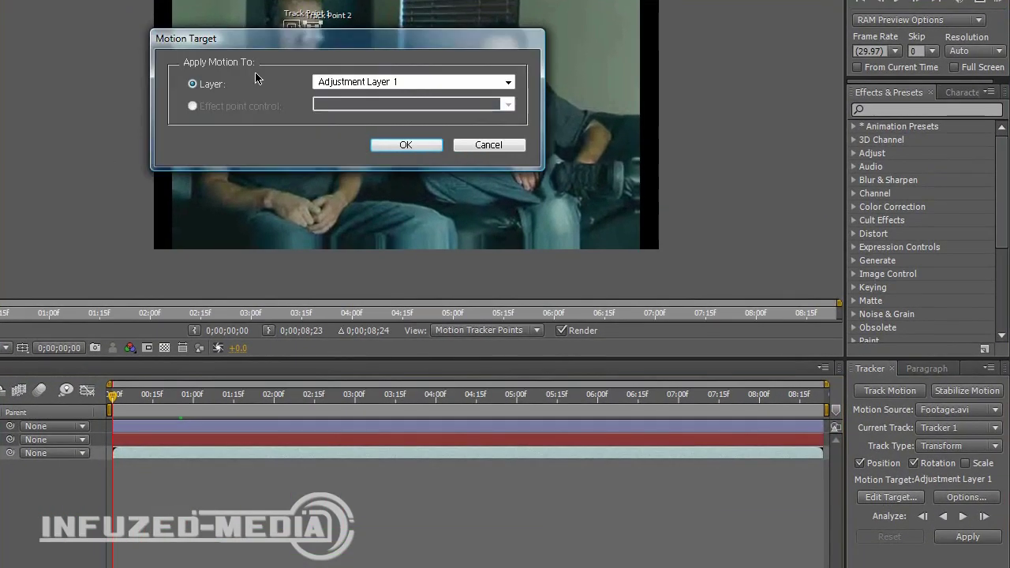
Set the tracker's motion target to the Null 1 layer
click(433, 82)
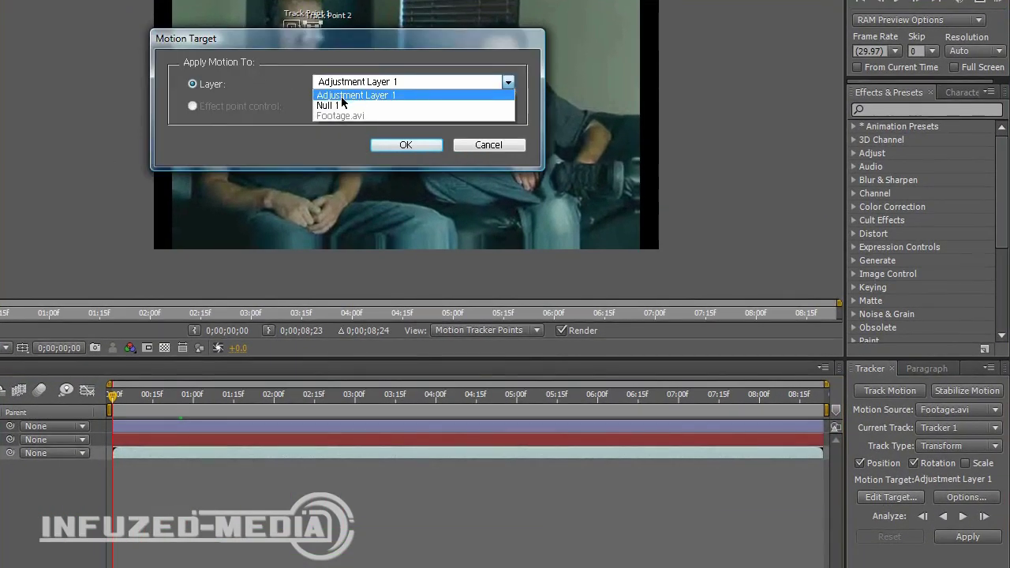
click(347, 103)
click(404, 145)
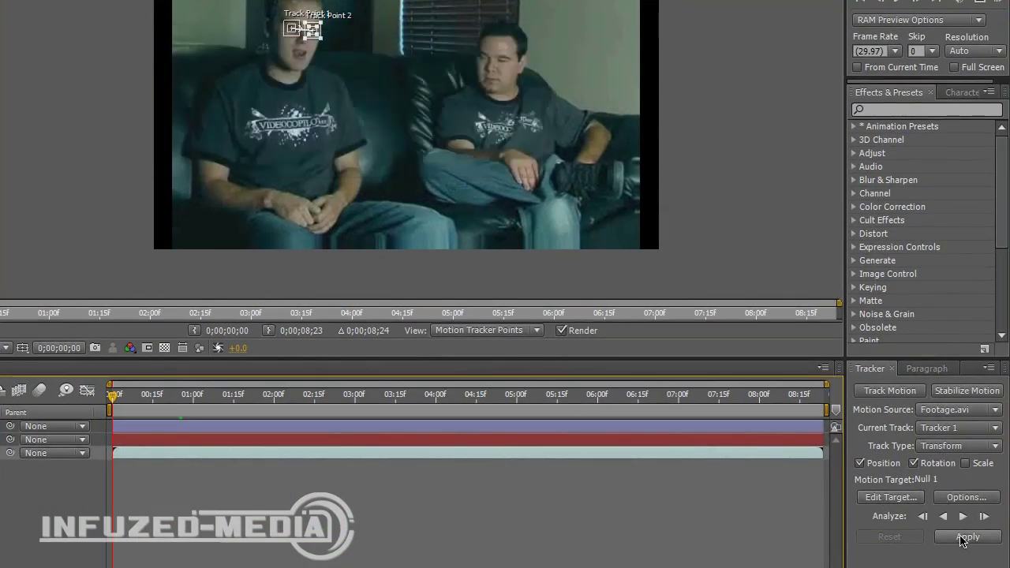
Analyze the track forward through the whole clip and apply the tracking data to Null 1
click(963, 515)
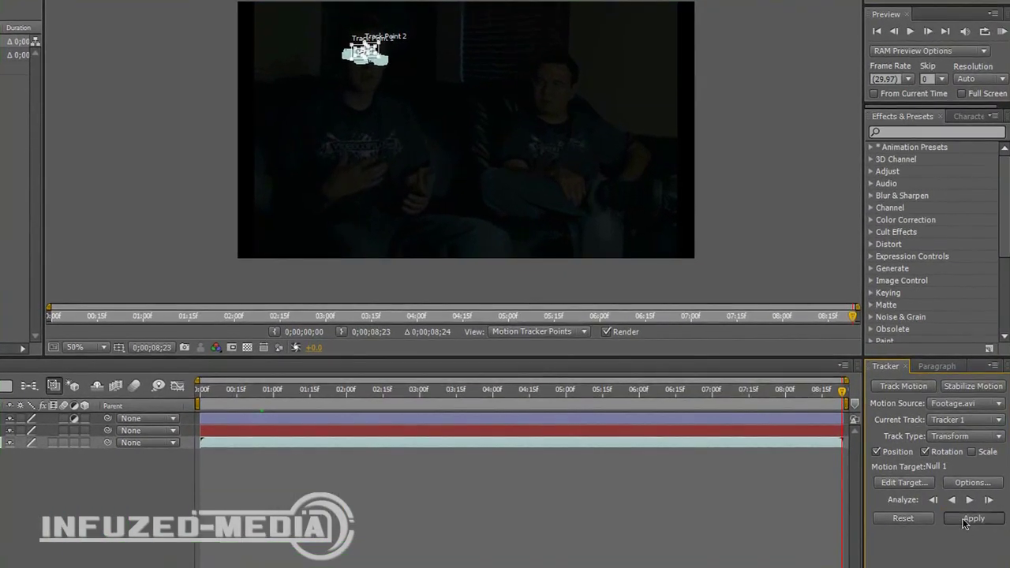
click(970, 518)
click(396, 138)
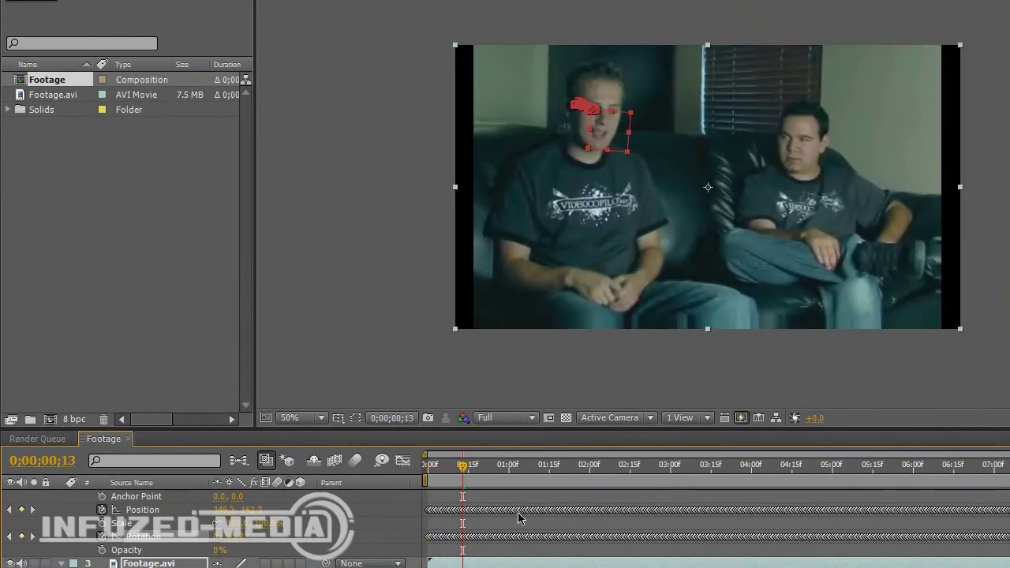
Deselect the layers and collapse the Null 1 layer's properties in the timeline
scroll(573, 521, up, 1)
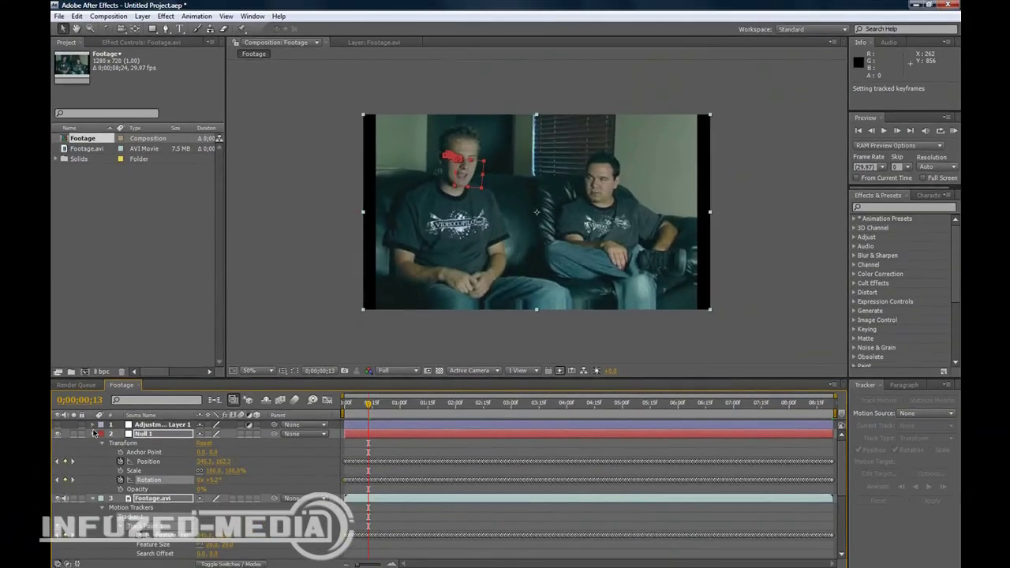
click(104, 463)
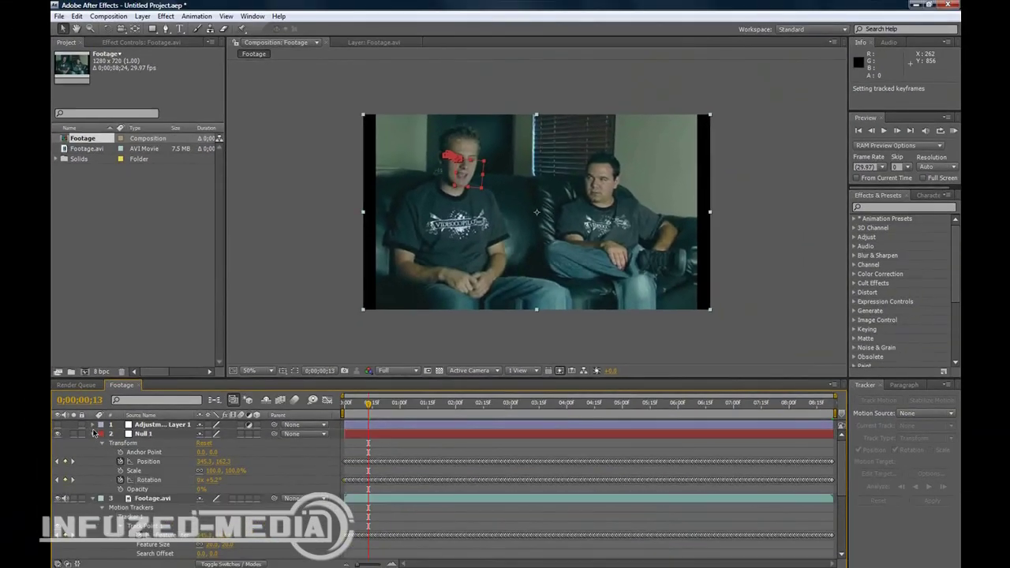
click(93, 434)
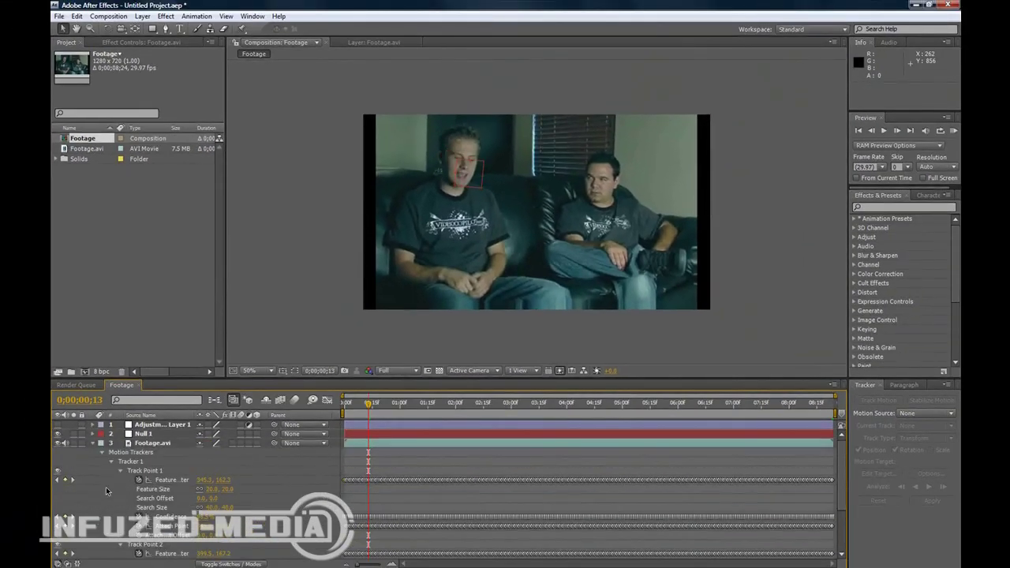
Collapse the Footage.avi layer's properties and move the current time to 0;00;01;21
click(94, 443)
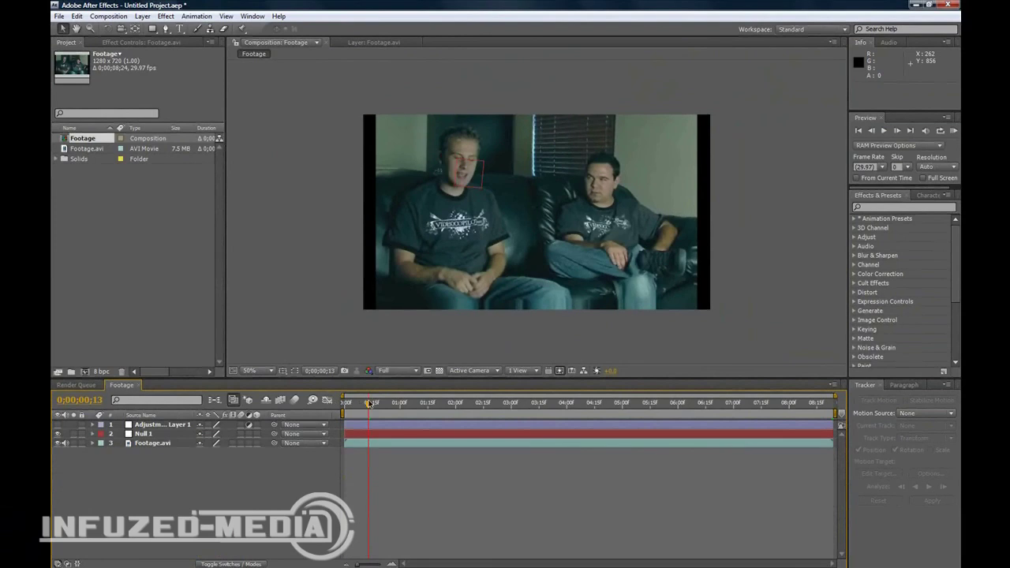
drag(369, 403, 439, 403)
key(period)
key(period)
scroll(370, 111, down, 2)
scroll(389, 111, up, 1)
scroll(389, 112, down, 1)
drag(389, 113, 410, 153)
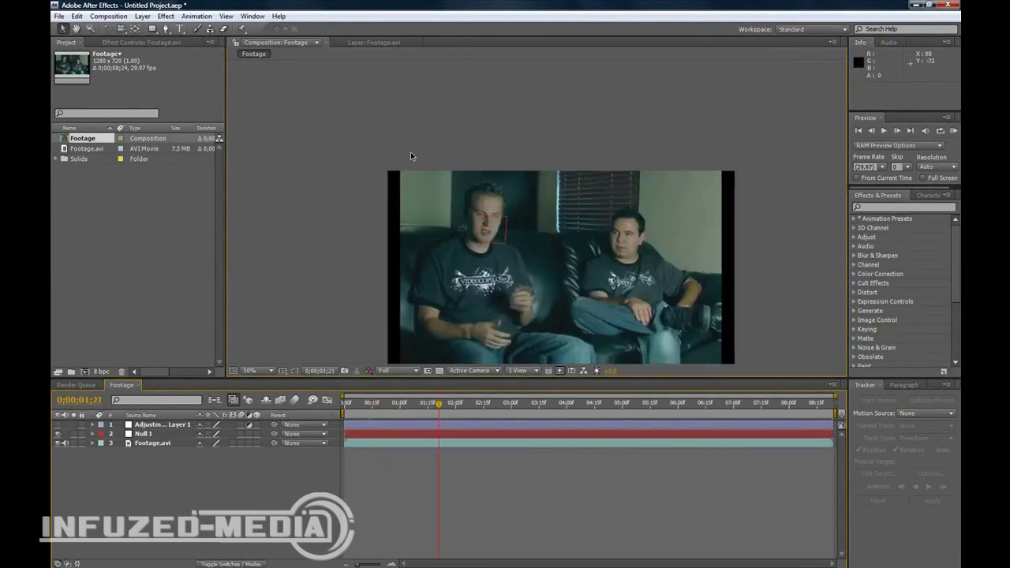
Make Adjustment Layer 1 visible, search the effects for mosaic, and apply the Stylize Mosaic effect to that layer
click(59, 425)
scroll(353, 269, up, 1)
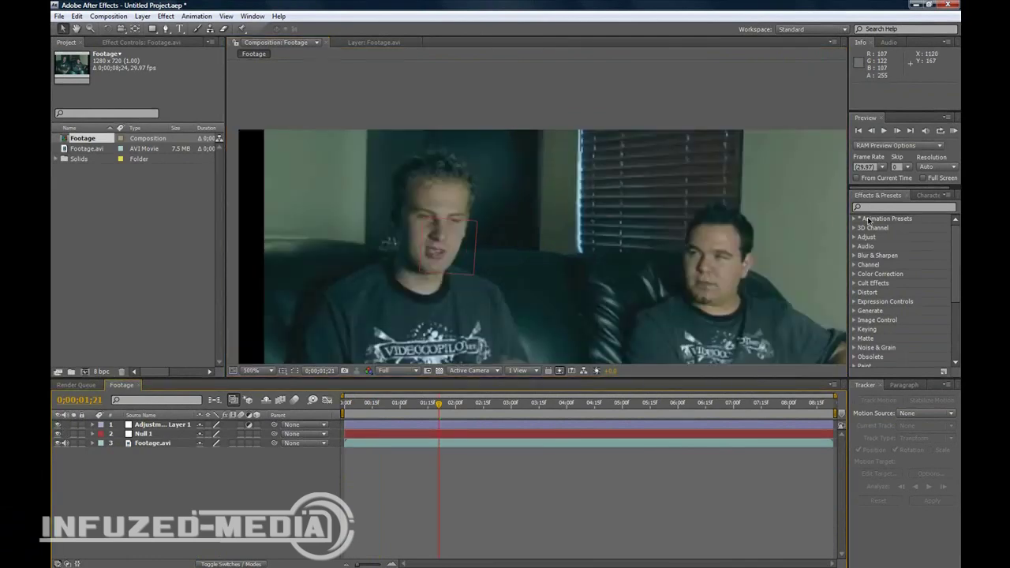
click(891, 208)
text(mosaic)
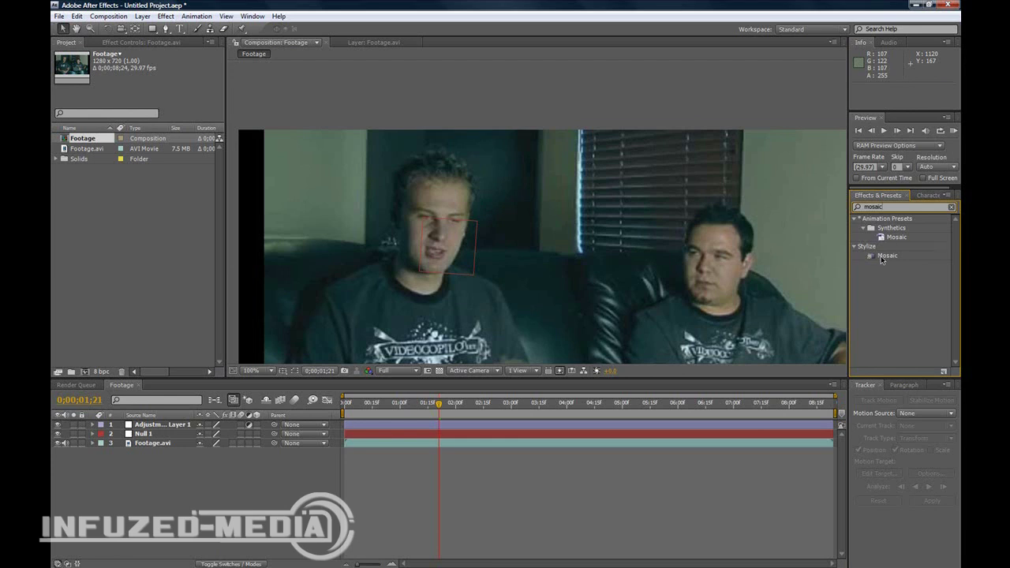
drag(881, 260, 165, 426)
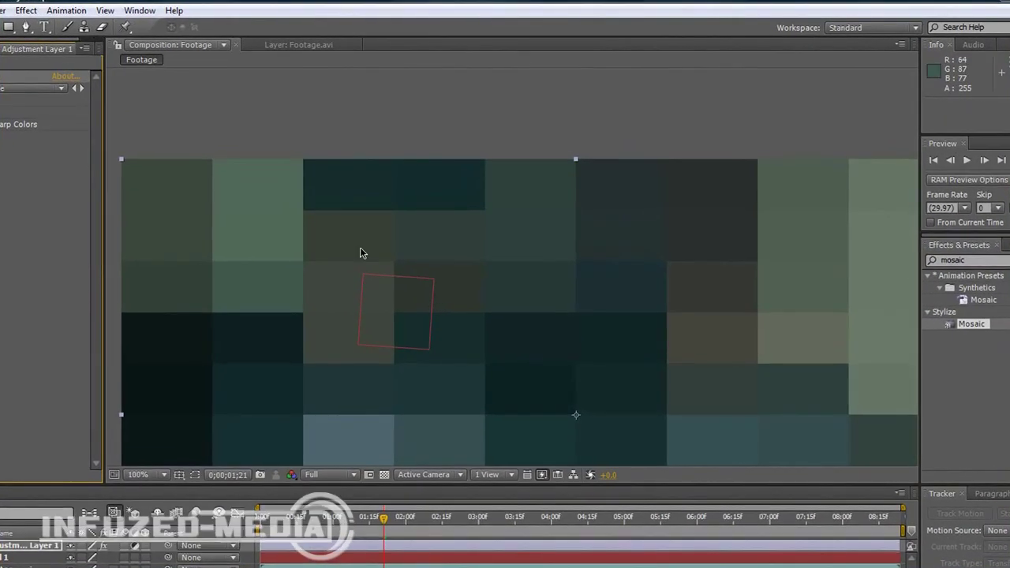
Set both the horizontal and vertical blocks of the Mosaic effect to 70
scroll(380, 236, down, 1)
drag(394, 215, 328, 88)
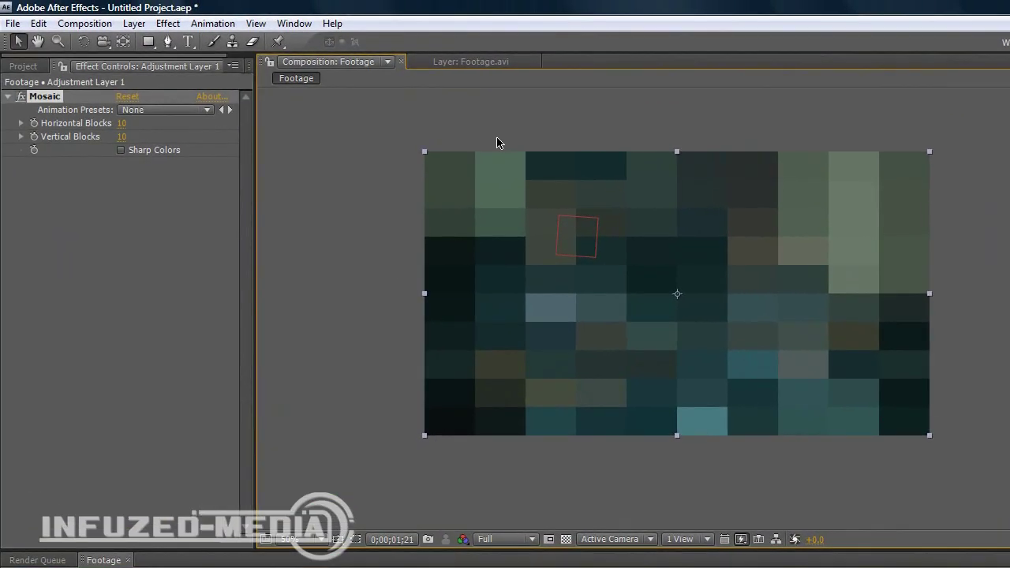
click(121, 124)
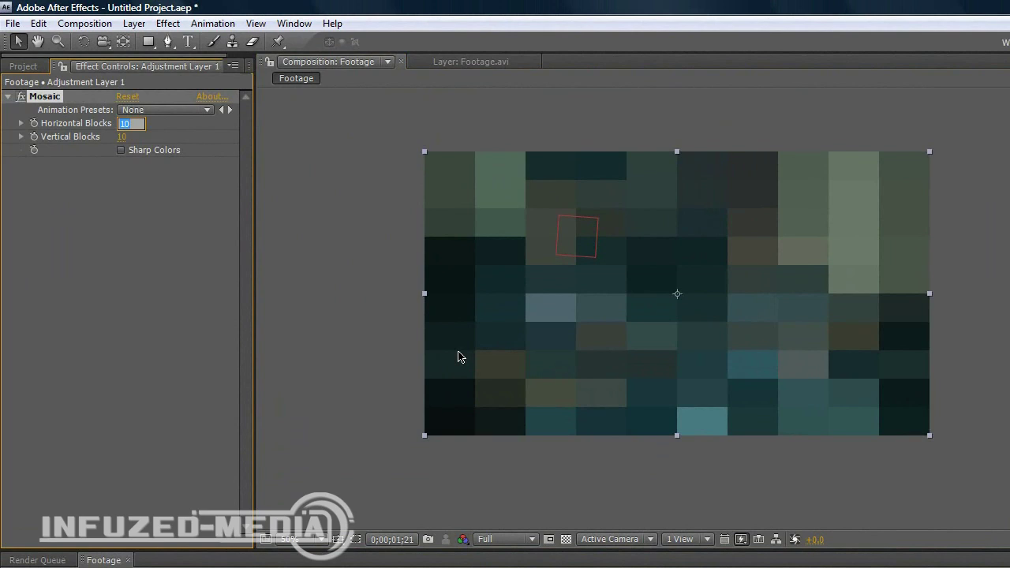
text(70)
key(Tab)
text(70)
key(Return)
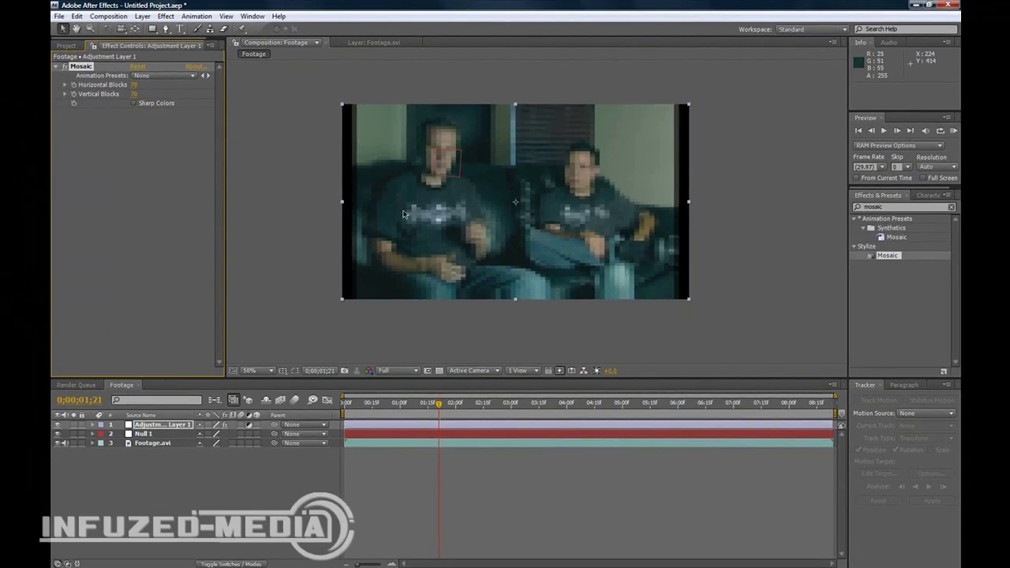
Activate the Pen tool and temporarily hide Adjustment Layer 1 to uncover the face of the man being tracked
key(period)
scroll(410, 173, down, 2)
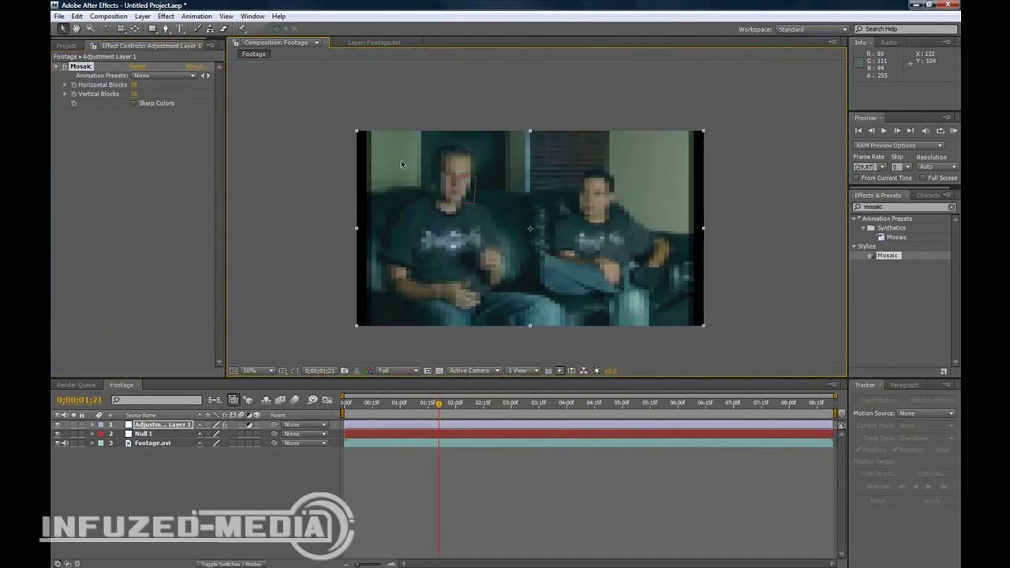
scroll(424, 162, up, 2)
scroll(448, 259, down, 2)
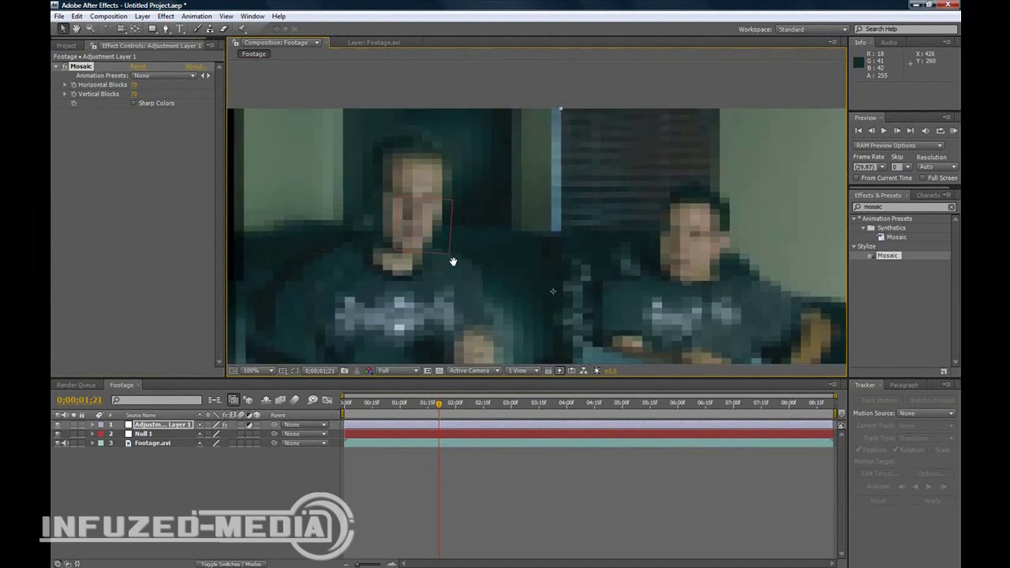
scroll(444, 257, up, 2)
click(166, 28)
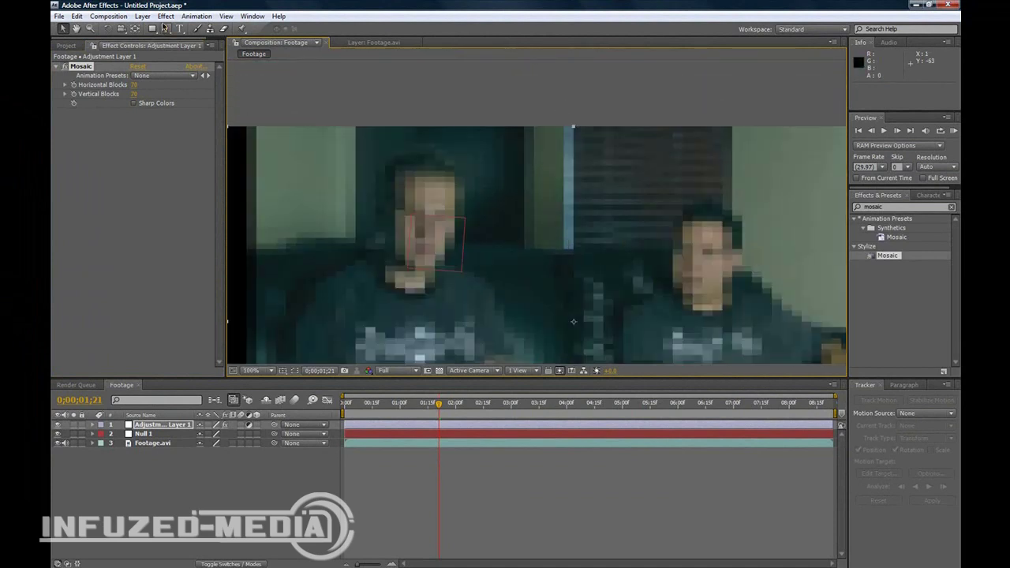
click(59, 425)
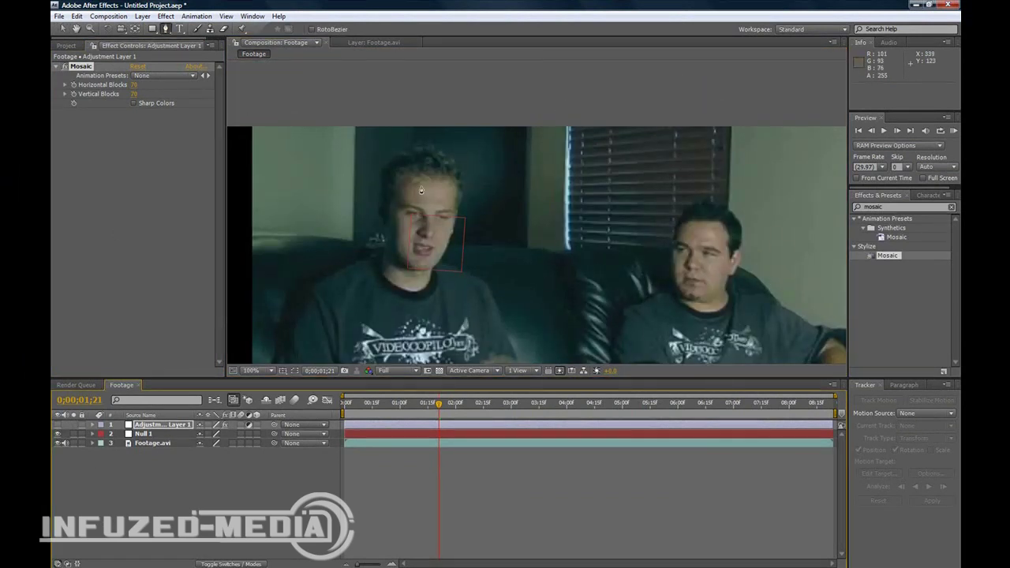
scroll(489, 199, down, 1)
scroll(489, 200, up, 4)
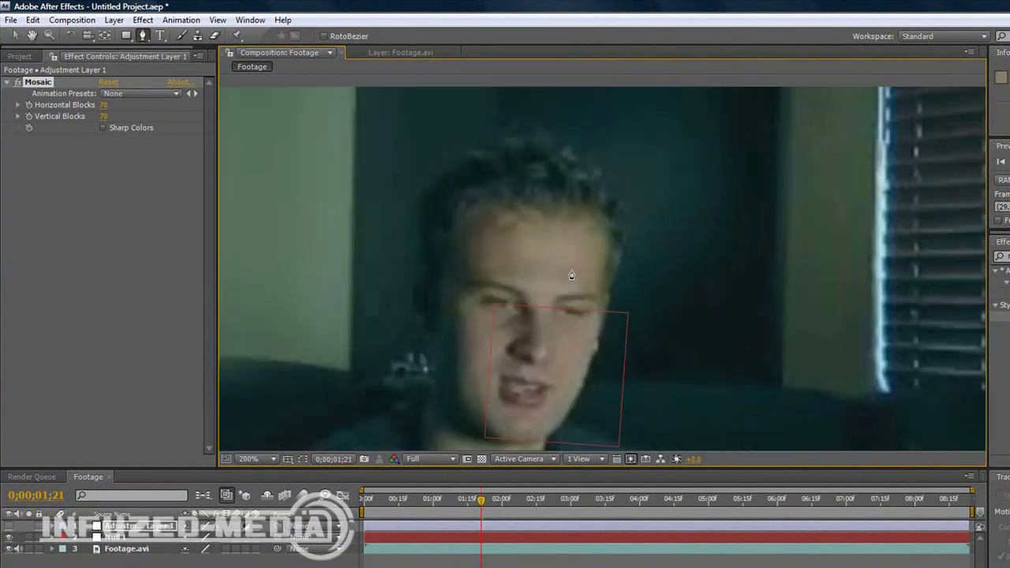
scroll(571, 274, down, 1)
Draw a closed curved mask on Adjustment Layer 1 around the head of the man on the left, from hair to chin
click(525, 200)
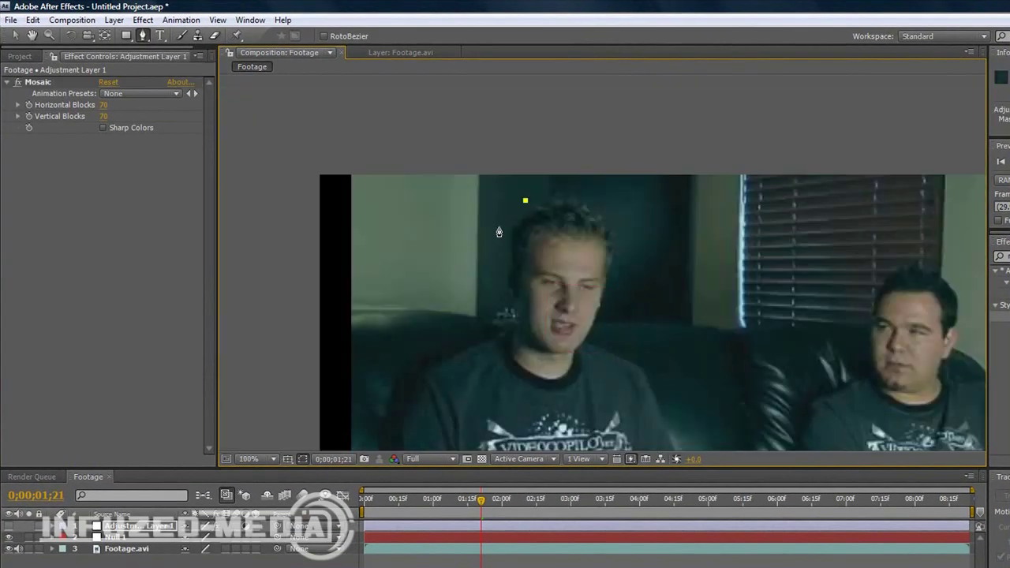
drag(498, 230, 498, 238)
drag(504, 282, 500, 295)
mouse_move(497, 328)
mouse_down()
mouse_move(508, 345)
mouse_move(574, 350)
mouse_move(601, 319)
mouse_up()
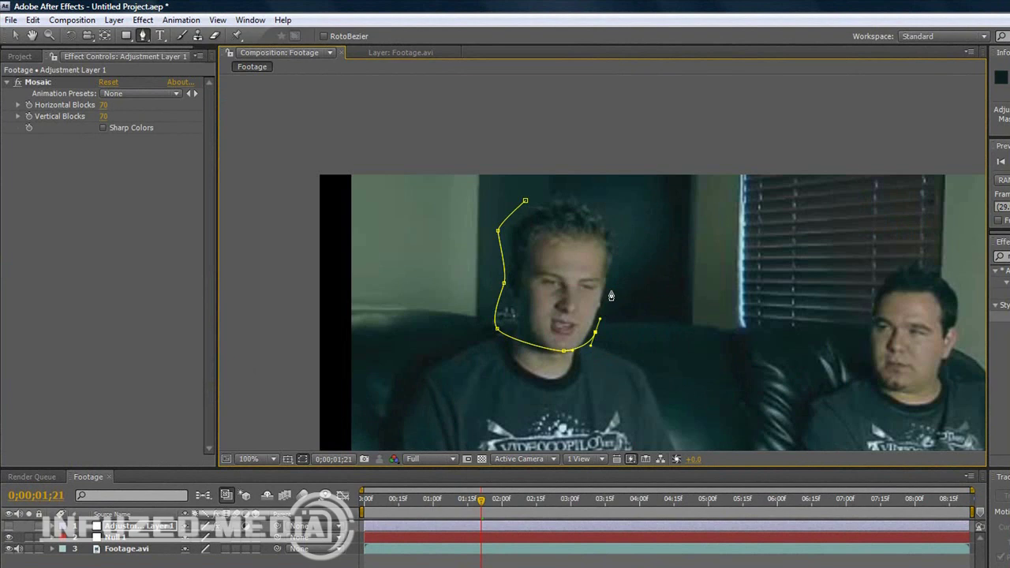
drag(613, 280, 617, 261)
drag(610, 210, 604, 205)
click(539, 201)
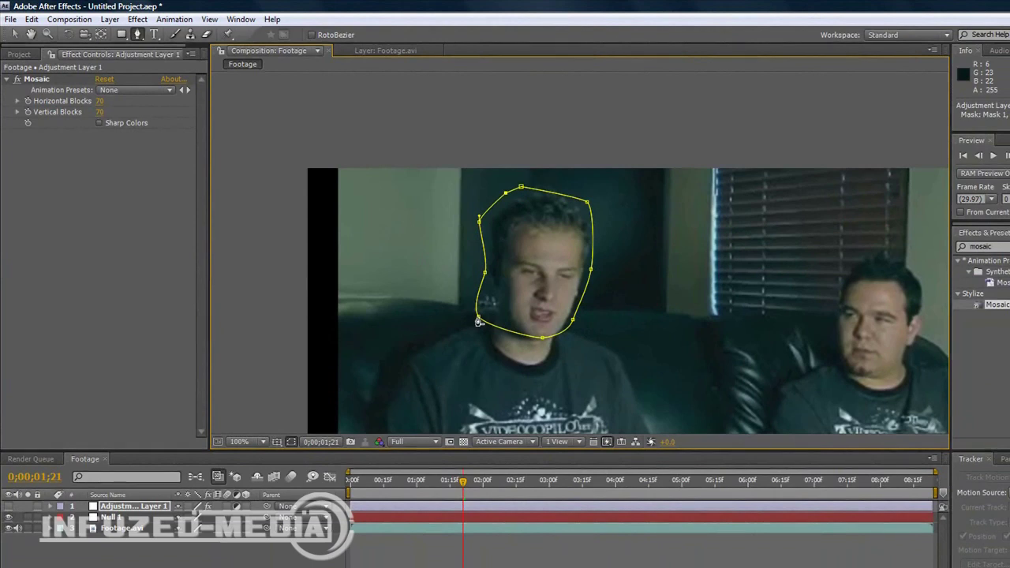
Smooth the mask outline along the left side of the man's head and make Adjustment Layer 1 visible again
drag(478, 317, 494, 319)
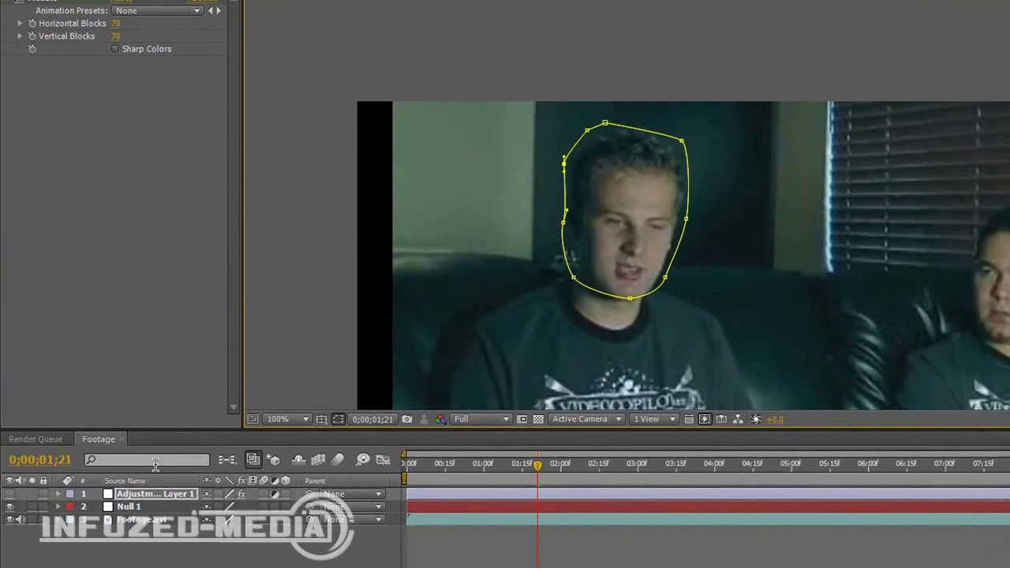
click(10, 493)
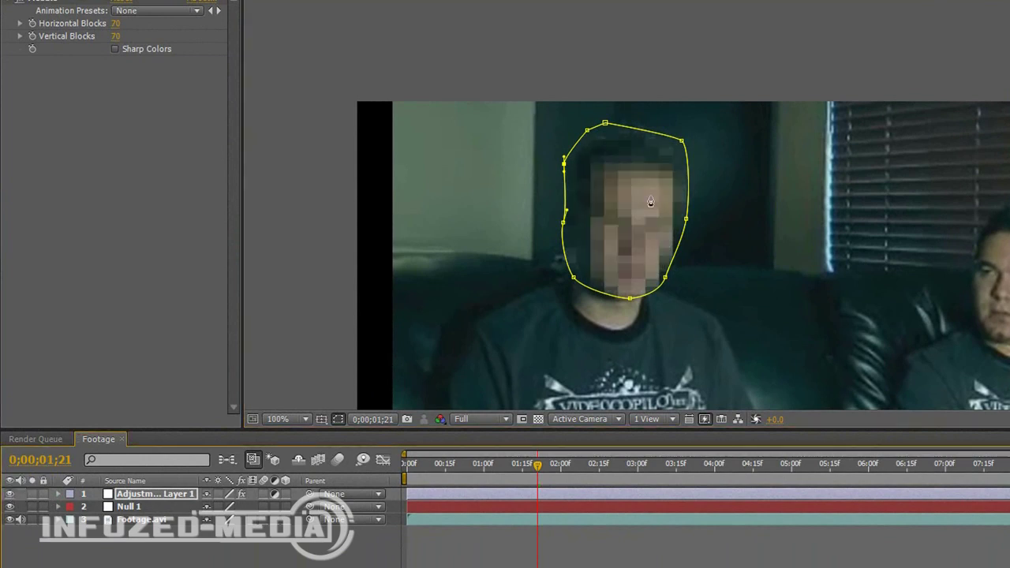
scroll(650, 202, up, 2)
scroll(622, 241, down, 3)
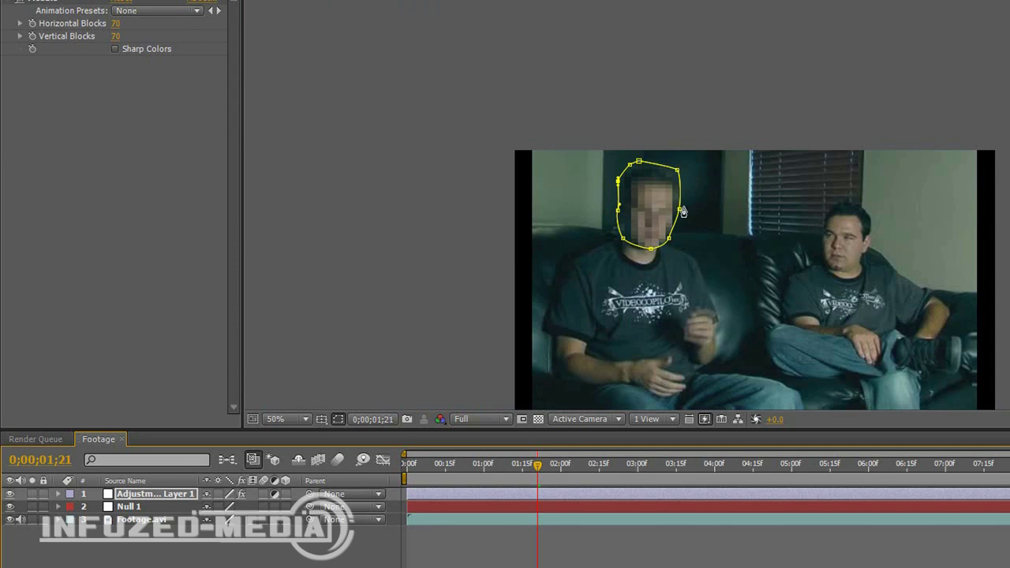
Increase the feather of Mask 1 on Adjustment Layer 1 to soften the mosaic's edge, and collapse the layer
key(f)
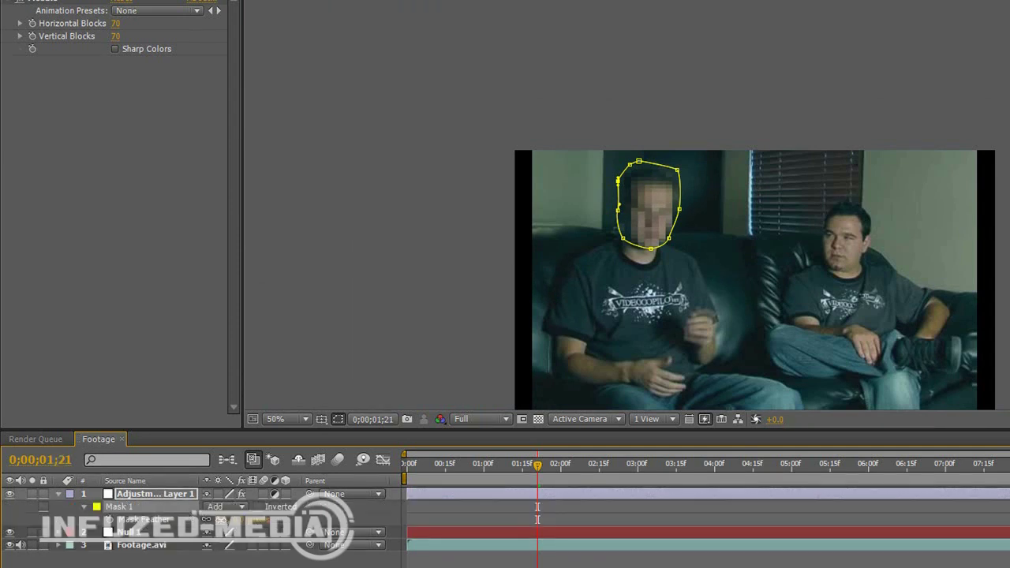
drag(225, 520, 243, 520)
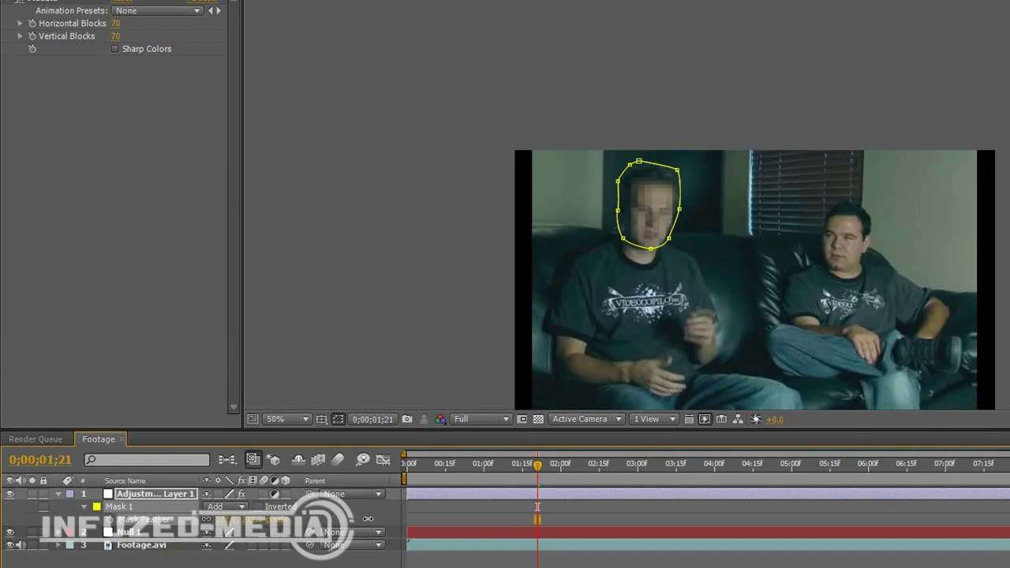
drag(270, 519, 194, 519)
key(f)
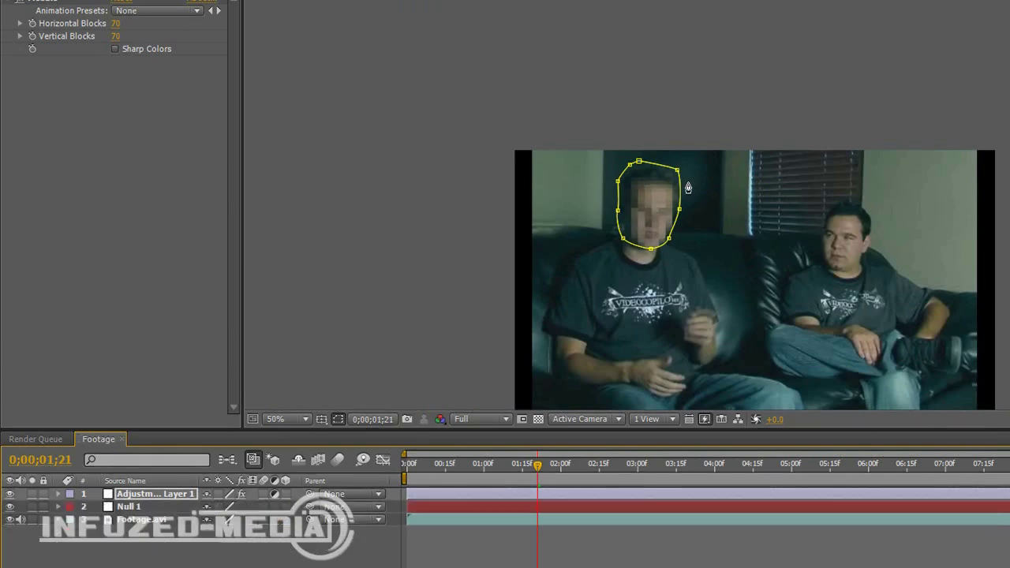
Parent Adjustment Layer 1 to the Null 1 layer and switch to the Selection tool
scroll(685, 192, up, 1)
scroll(683, 196, down, 1)
drag(309, 495, 157, 508)
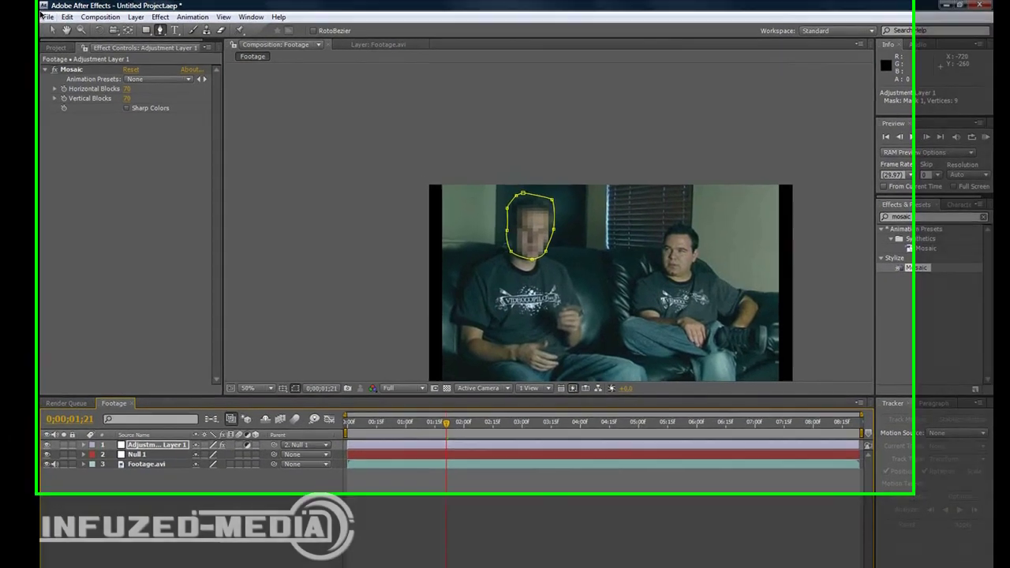
click(63, 29)
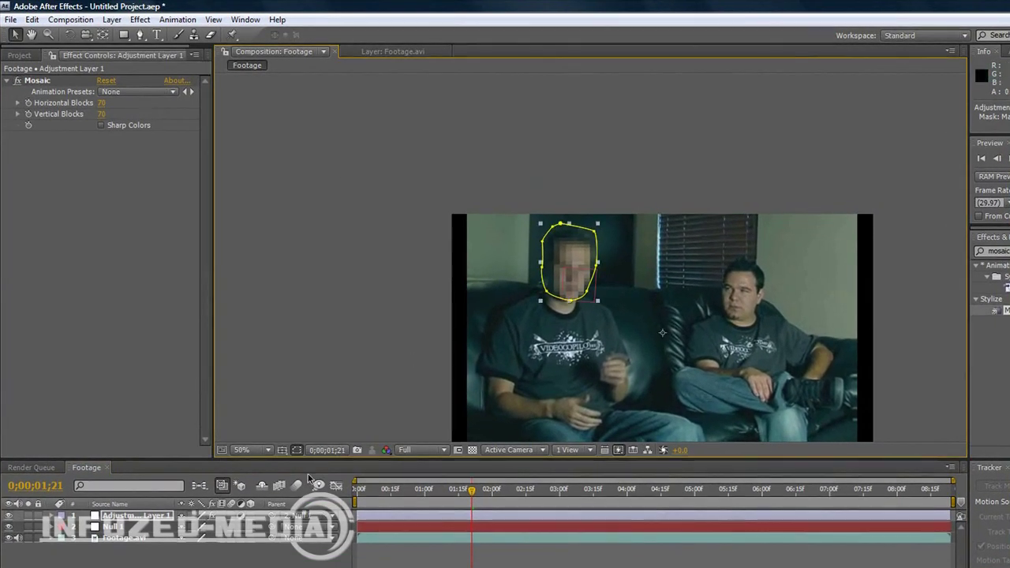
Turn off the mask outline display in the composition view and hide the Null 1 layer
click(296, 451)
click(296, 451)
click(295, 451)
click(296, 451)
click(295, 452)
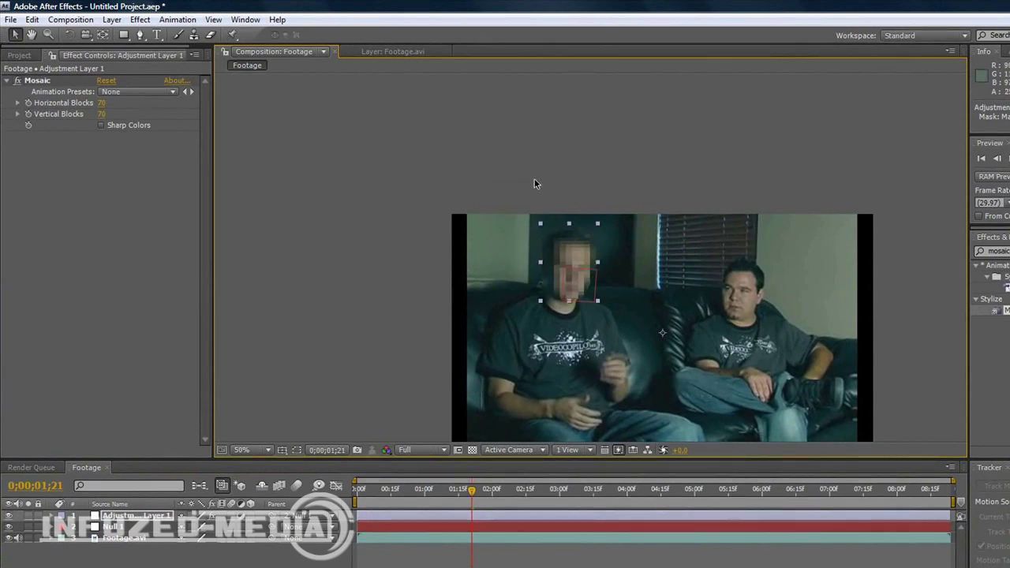
click(8, 527)
Display the mask outline of Adjustment Layer 1 and check at several times up to 0;00;06;03 how it follows the head
drag(377, 492, 444, 501)
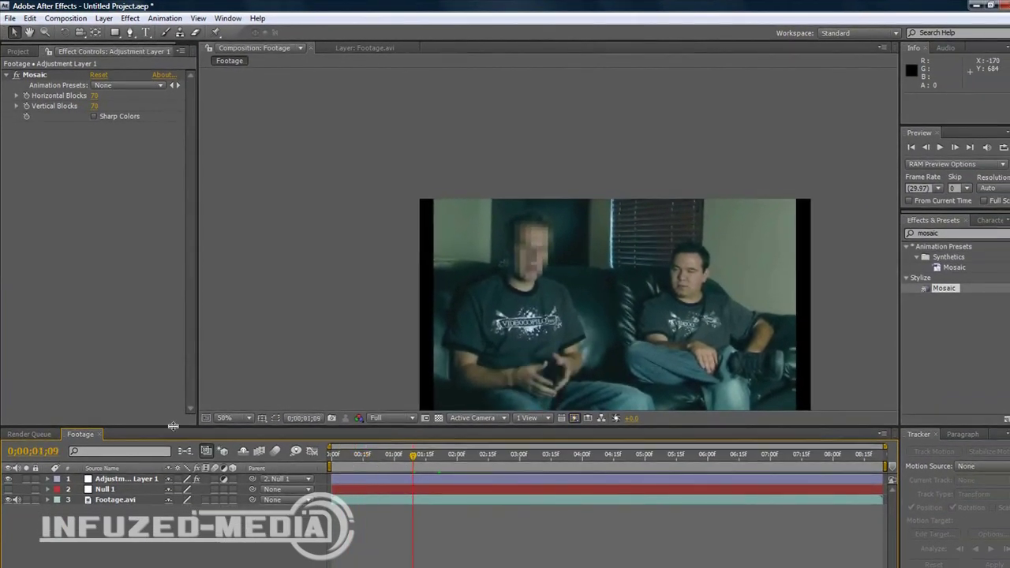
click(275, 418)
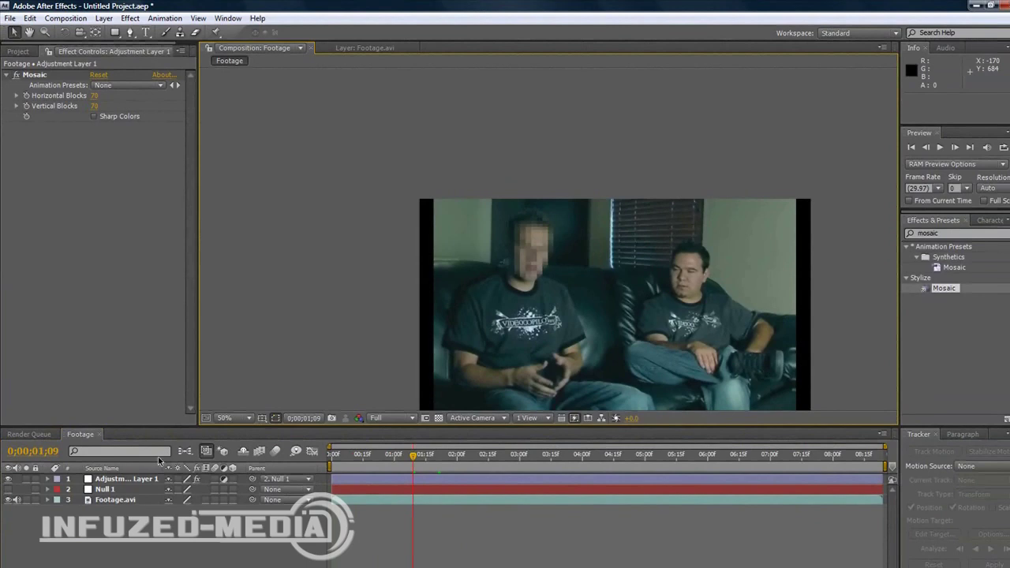
click(131, 479)
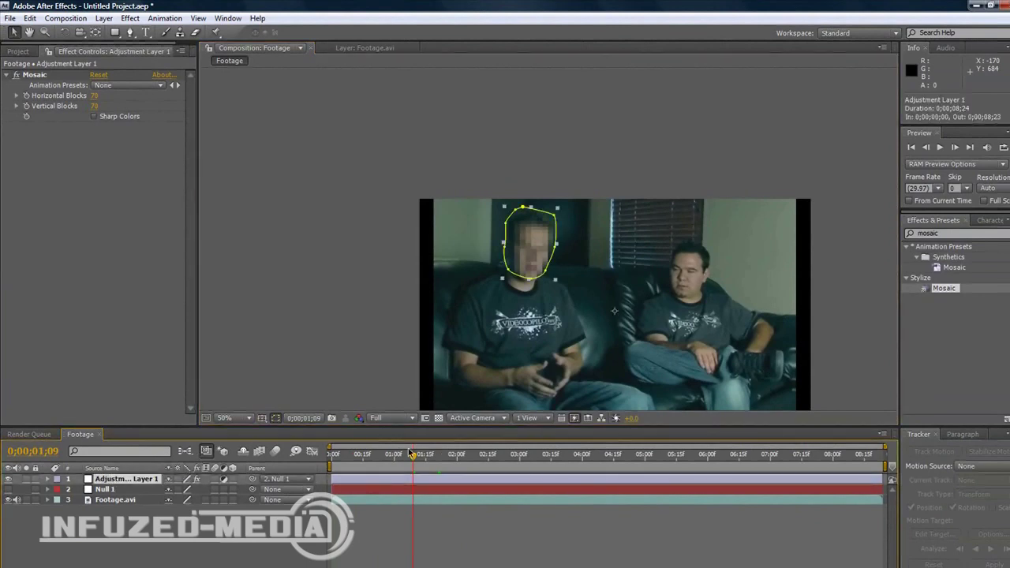
click(532, 456)
click(588, 456)
click(712, 458)
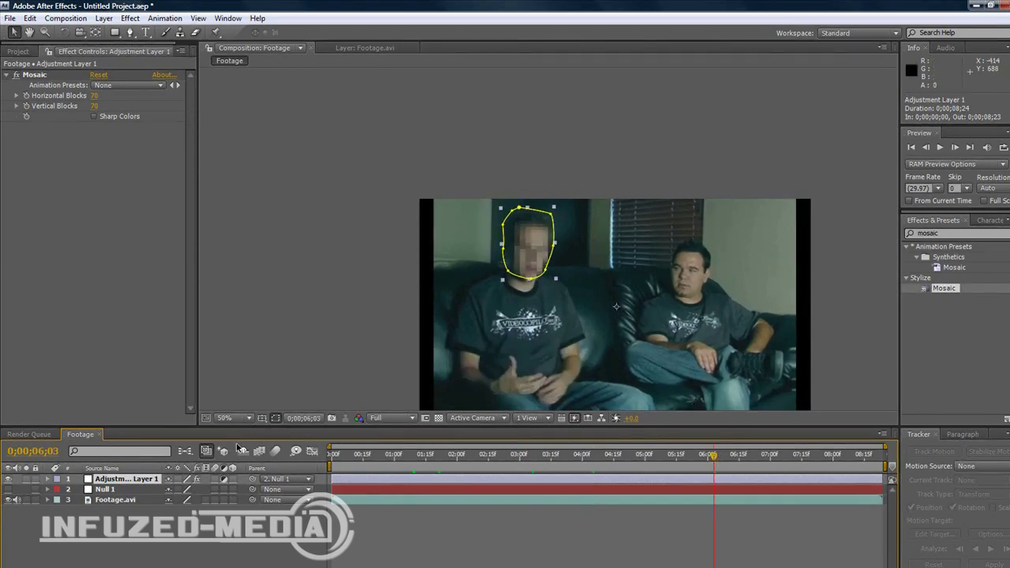
Hide the mask outline again and play a preview of the pixelated face starting from about 0;00;01;07
click(273, 418)
click(408, 455)
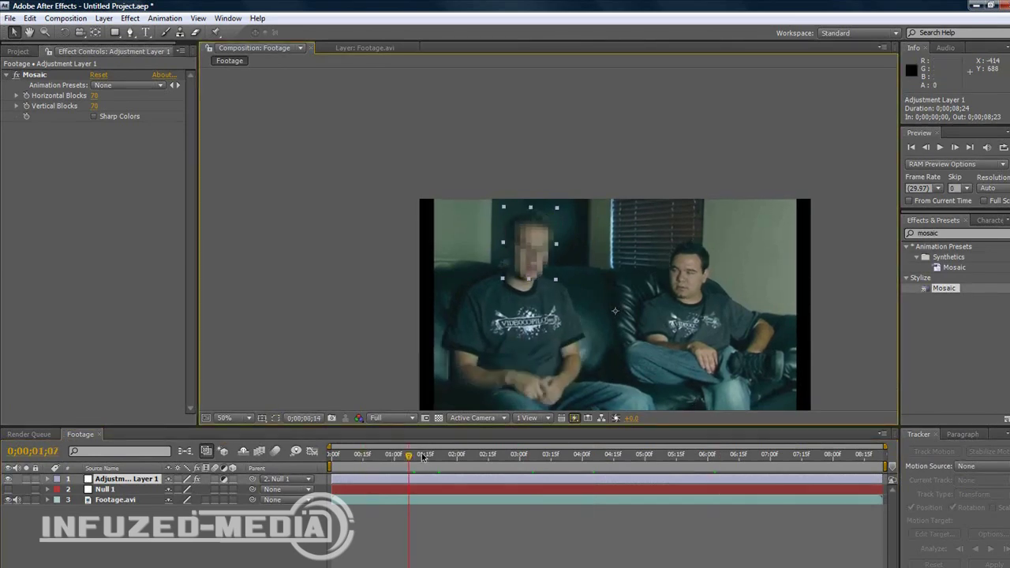
click(381, 360)
key(space)
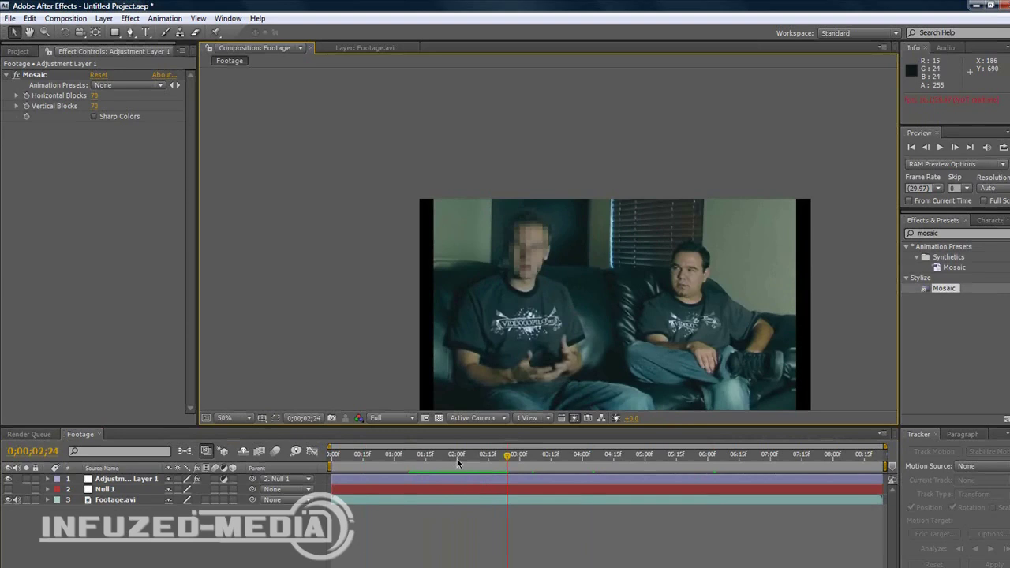
Examine the pixelated face up close at 0;00;01;22 and minimize the program window
scroll(494, 260, up, 1)
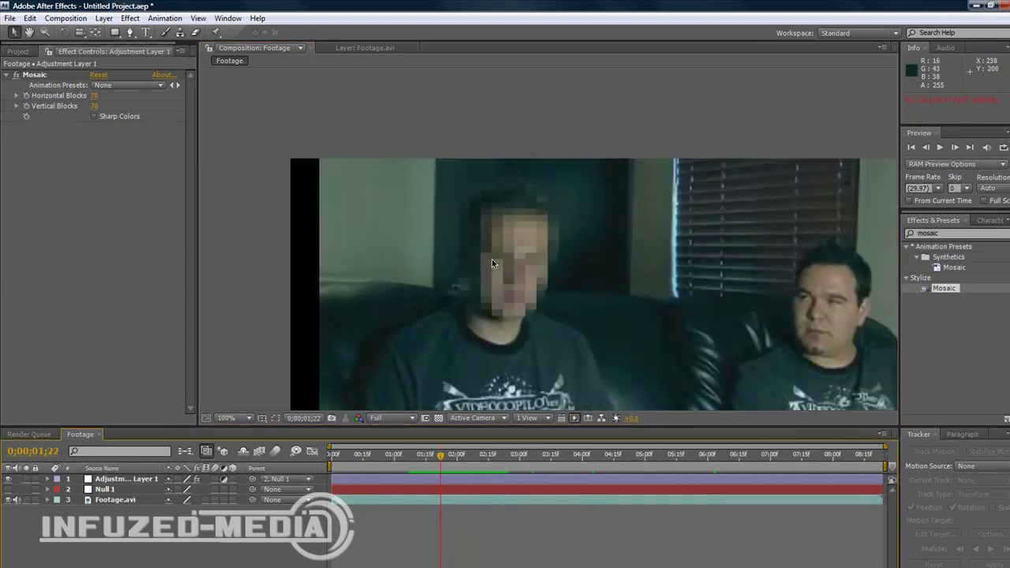
scroll(493, 261, down, 1)
drag(495, 260, 495, 219)
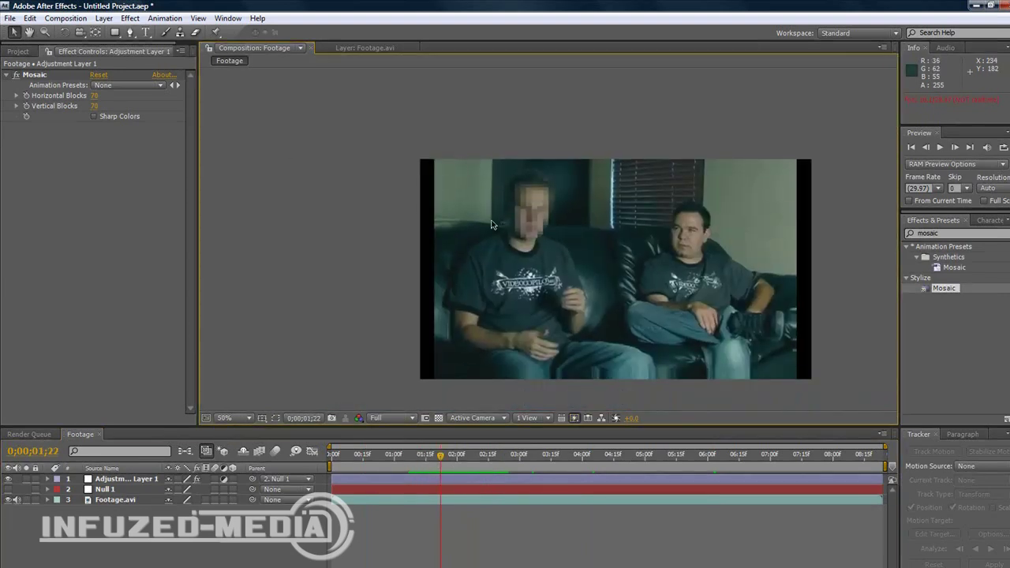
click(974, 5)
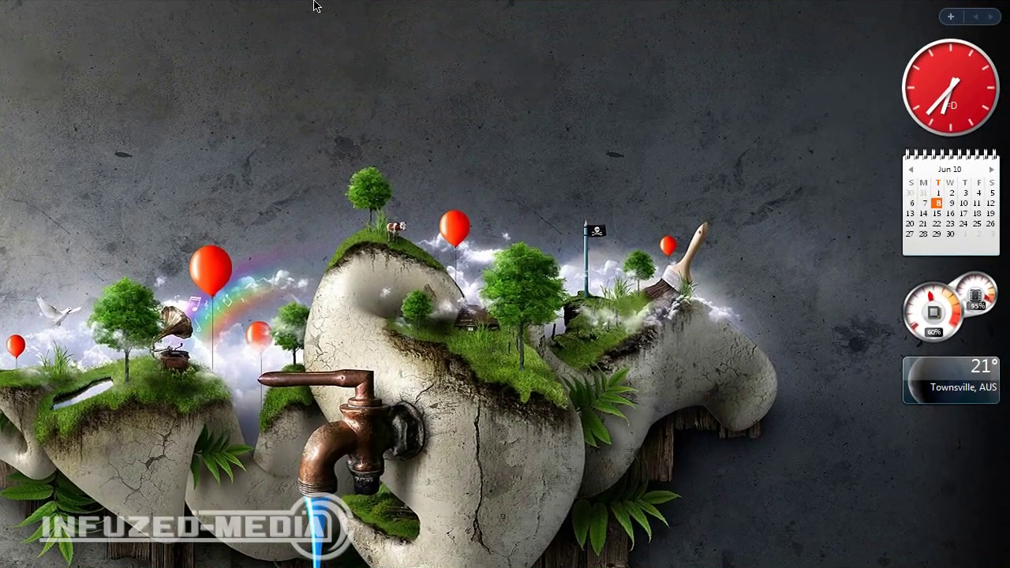